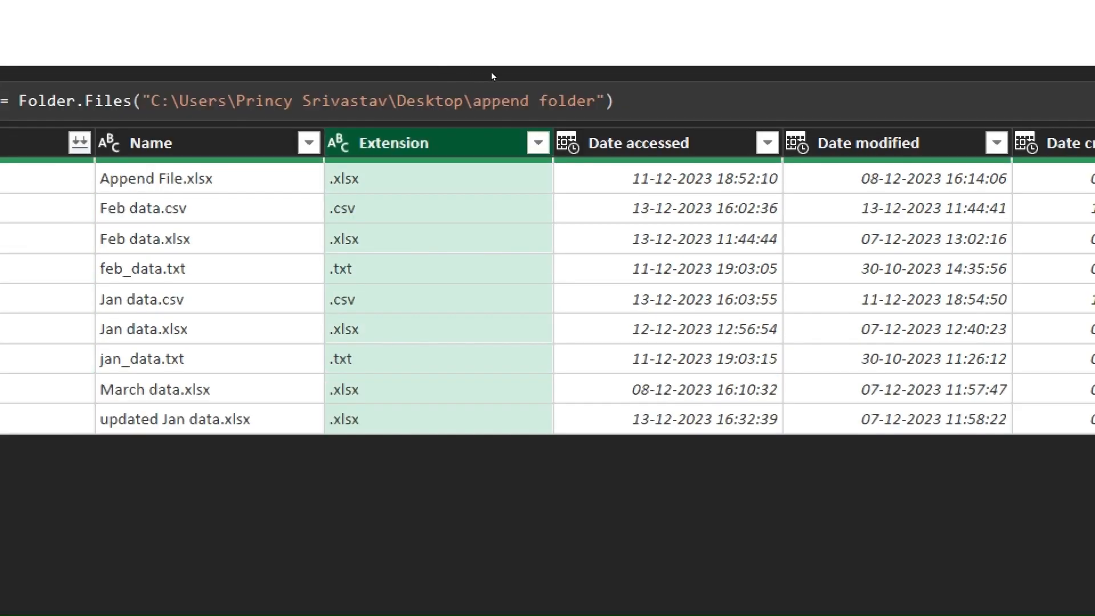
Insert a text filter on the Extension column that keeps only rows containing .csv
{"action": "left_click", "coordinate": [538, 143]}
{"action": "left_click", "coordinate": [476, 178]}
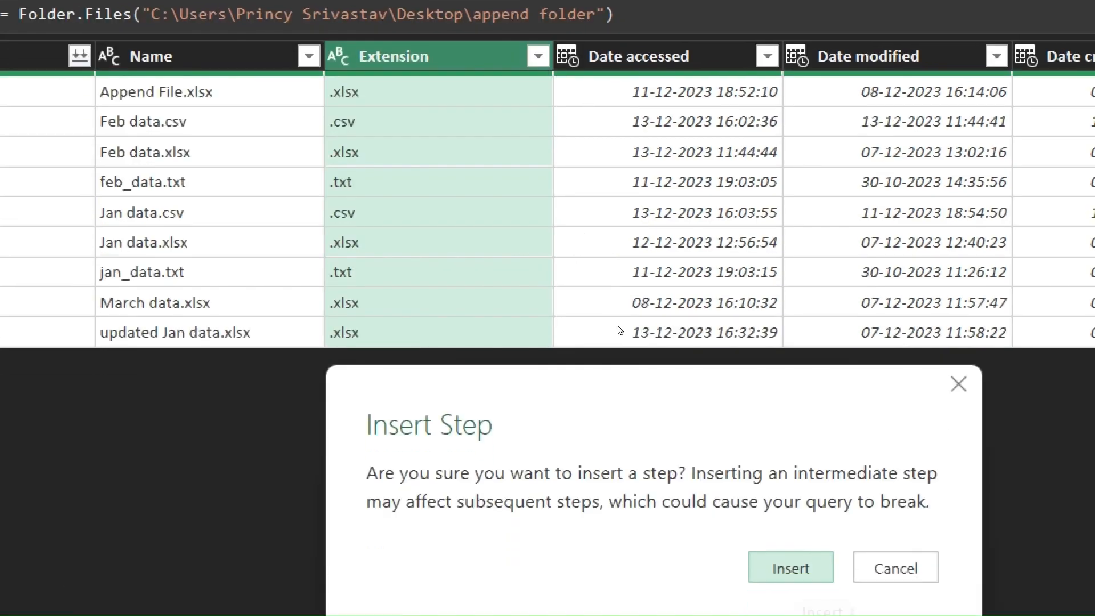
{"action": "key", "text": "Return"}
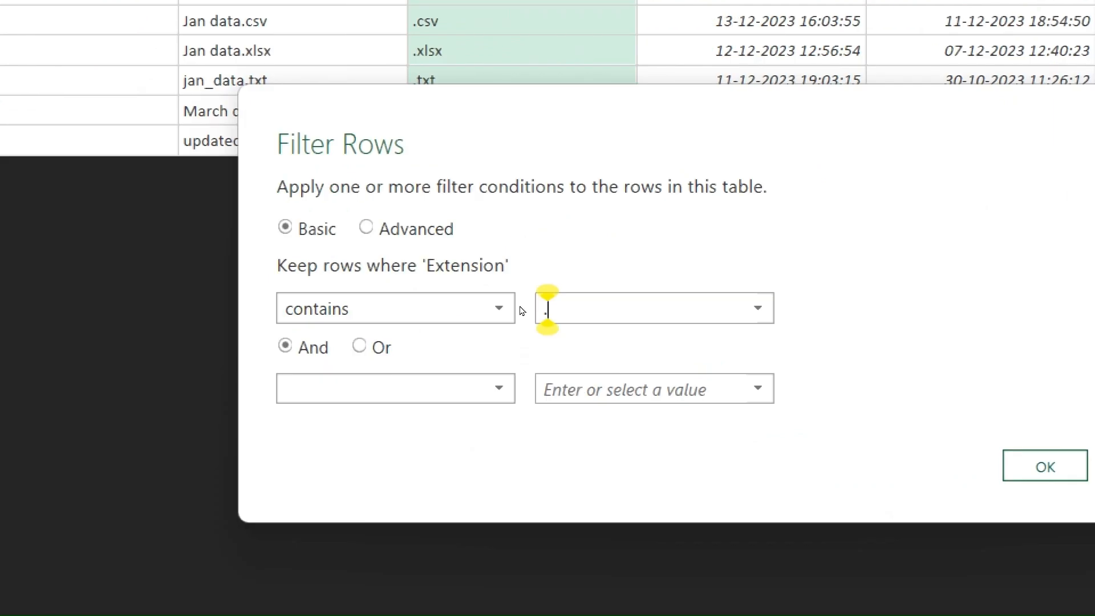
{"action": "type", "text": ".csv"}
{"action": "key", "text": "Return"}
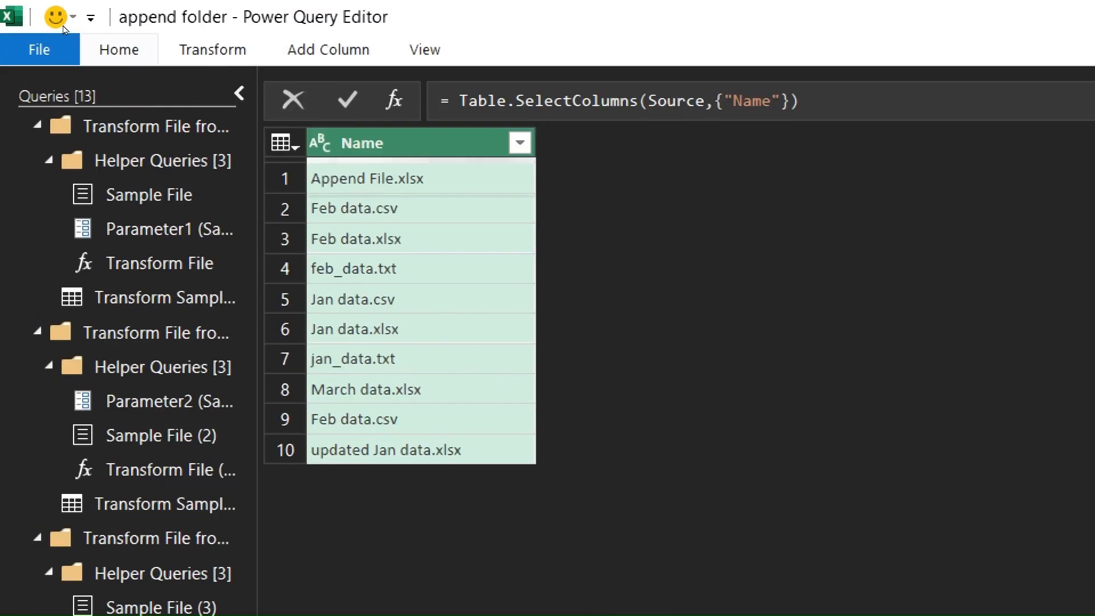
Close the query editor and load the query into the workbook
{"action": "left_click", "coordinate": [119, 50]}
{"action": "left_click", "coordinate": [36, 144]}
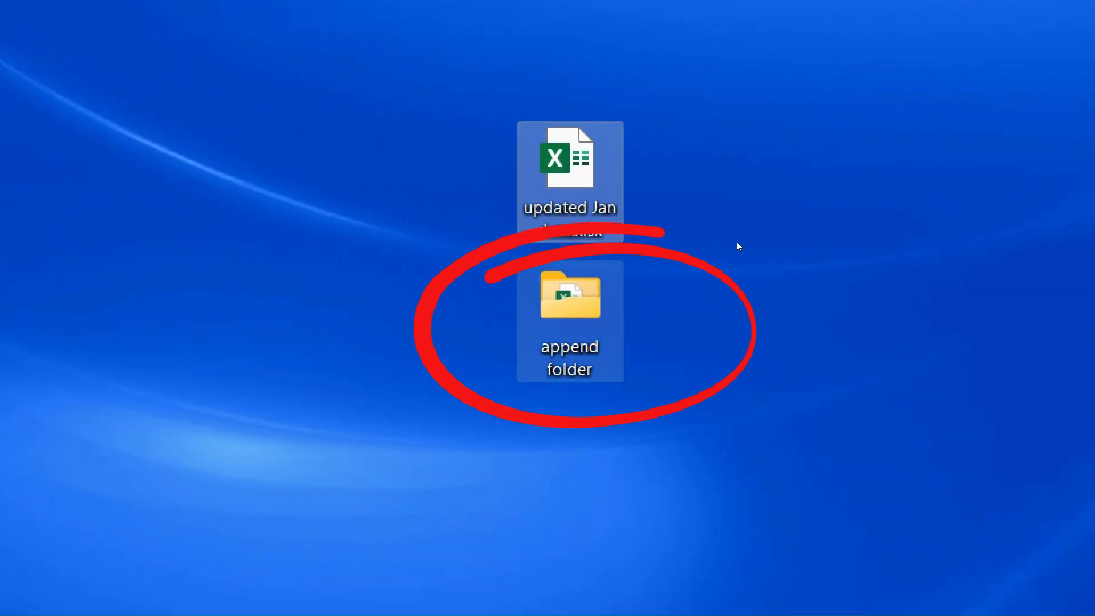
Examine the file types in the desktop's append folder and its updated subfolder, and close the folder window
{"action": "double_click", "coordinate": [570, 297]}
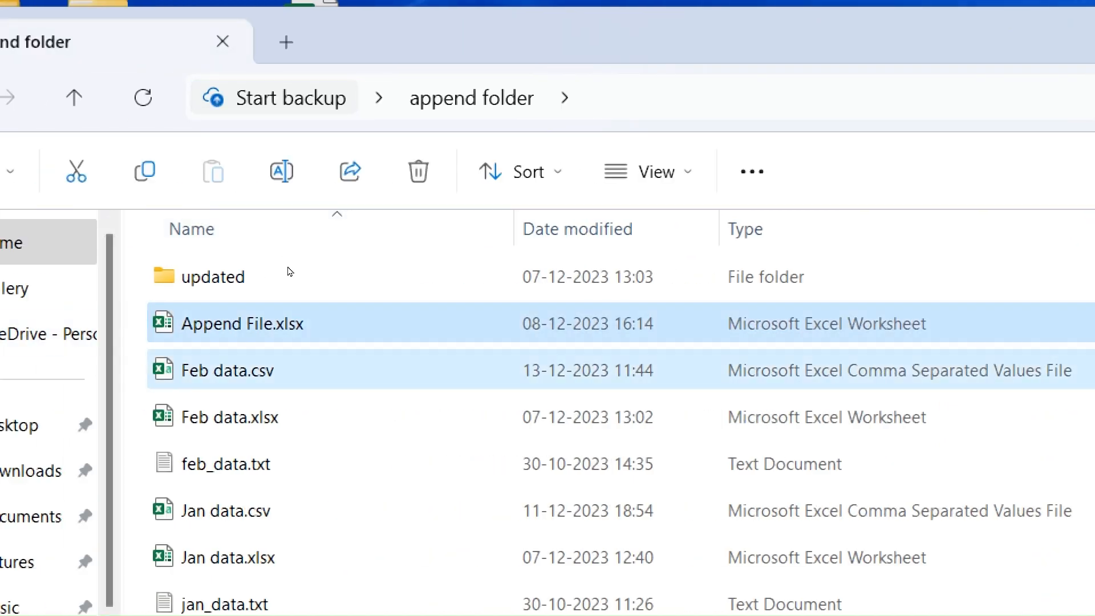
{"action": "left_click", "coordinate": [289, 370]}
{"action": "left_click", "coordinate": [290, 464]}
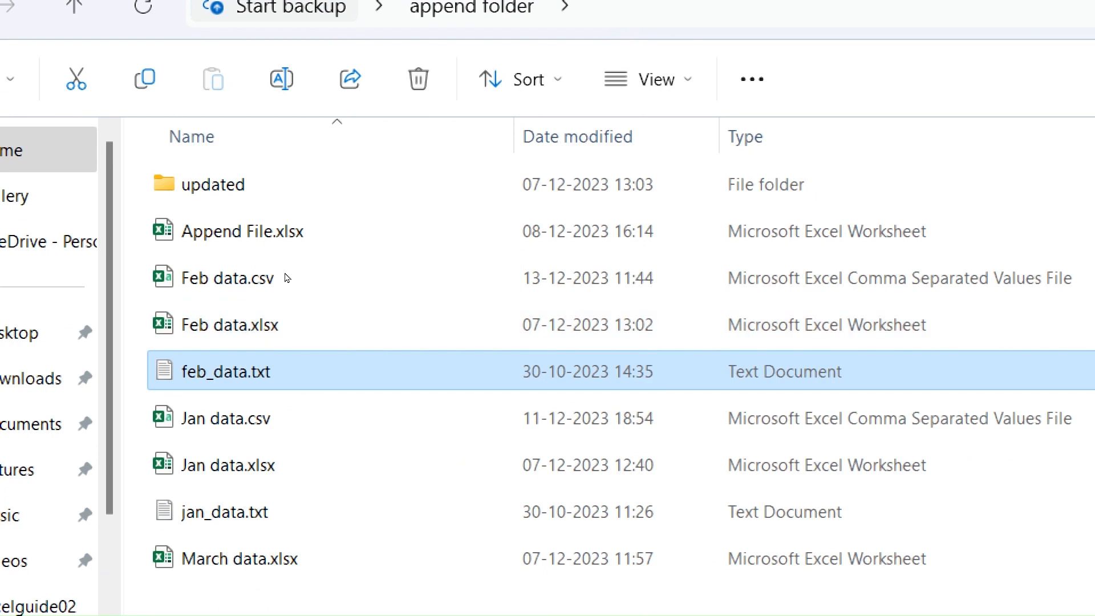
{"action": "left_click", "coordinate": [287, 366]}
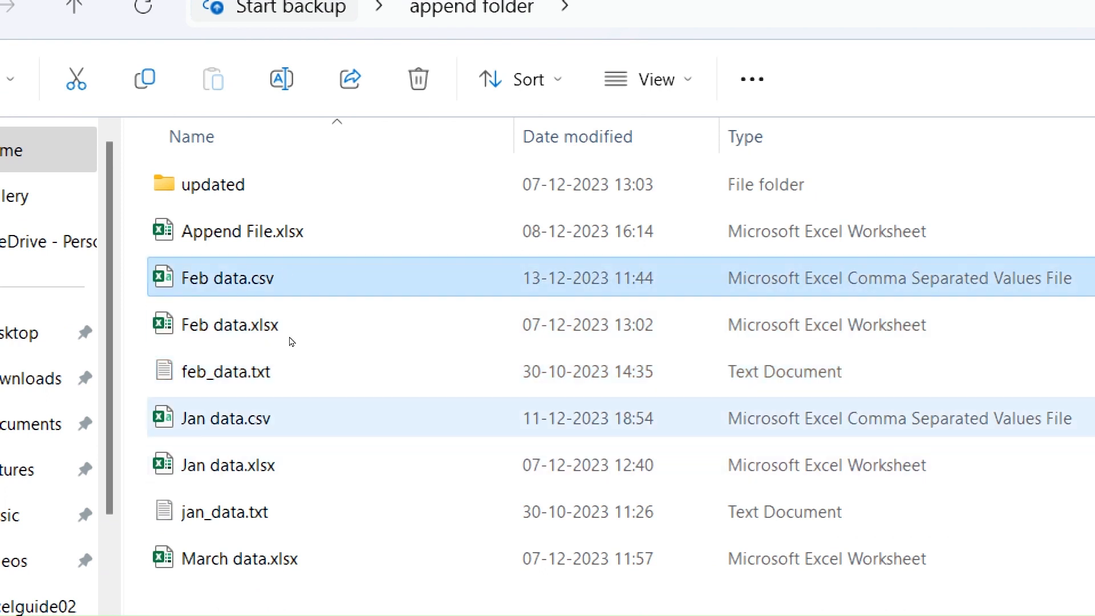
{"action": "left_click", "coordinate": [291, 418]}
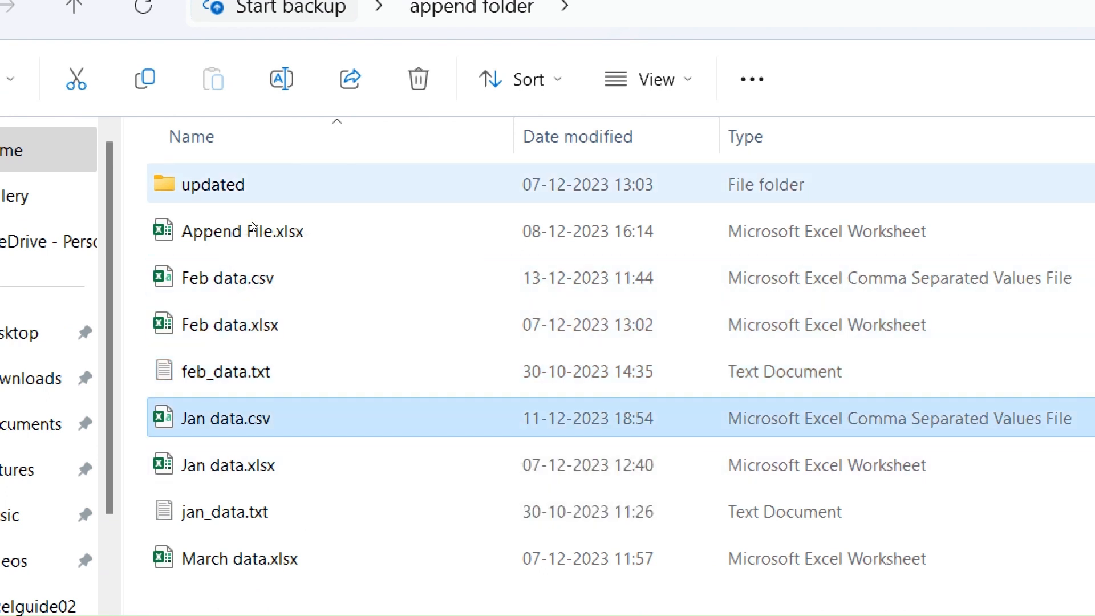
{"action": "left_click", "coordinate": [251, 191]}
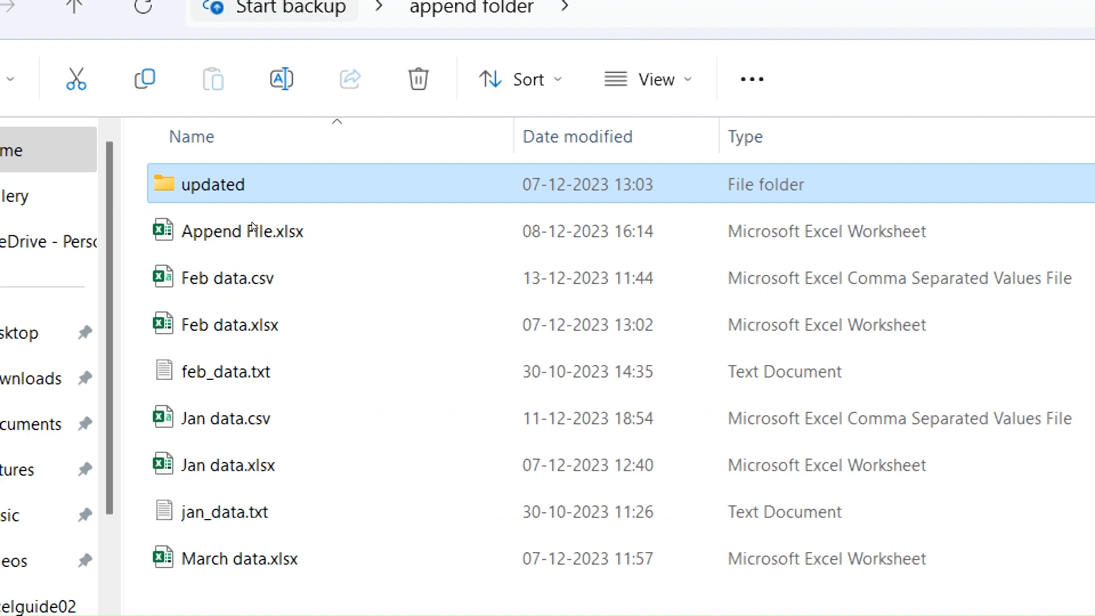
{"action": "key", "text": "Return"}
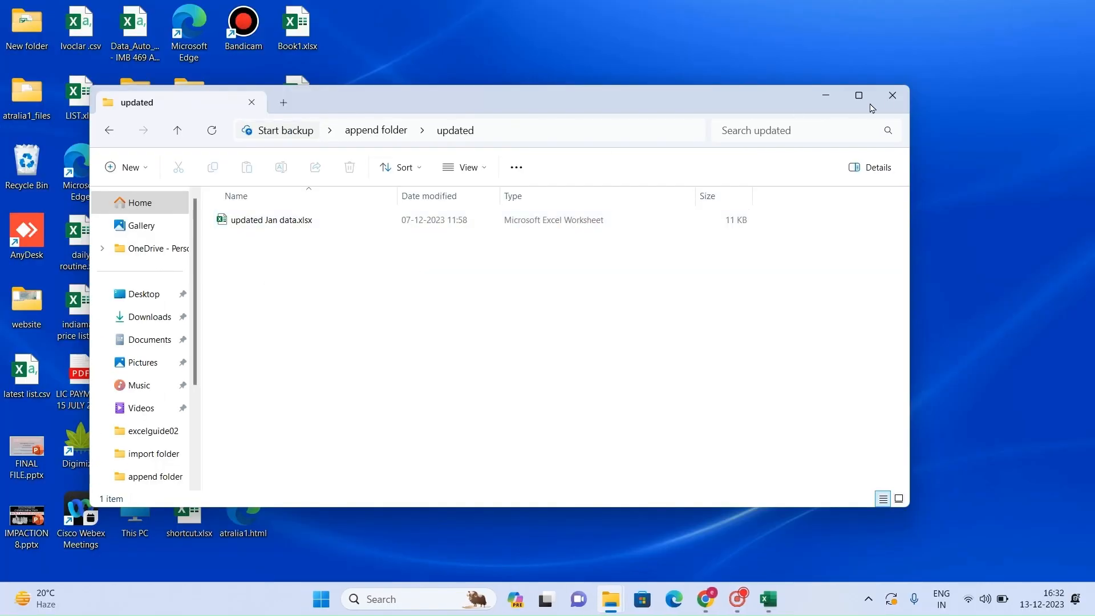
{"action": "left_click", "coordinate": [898, 97]}
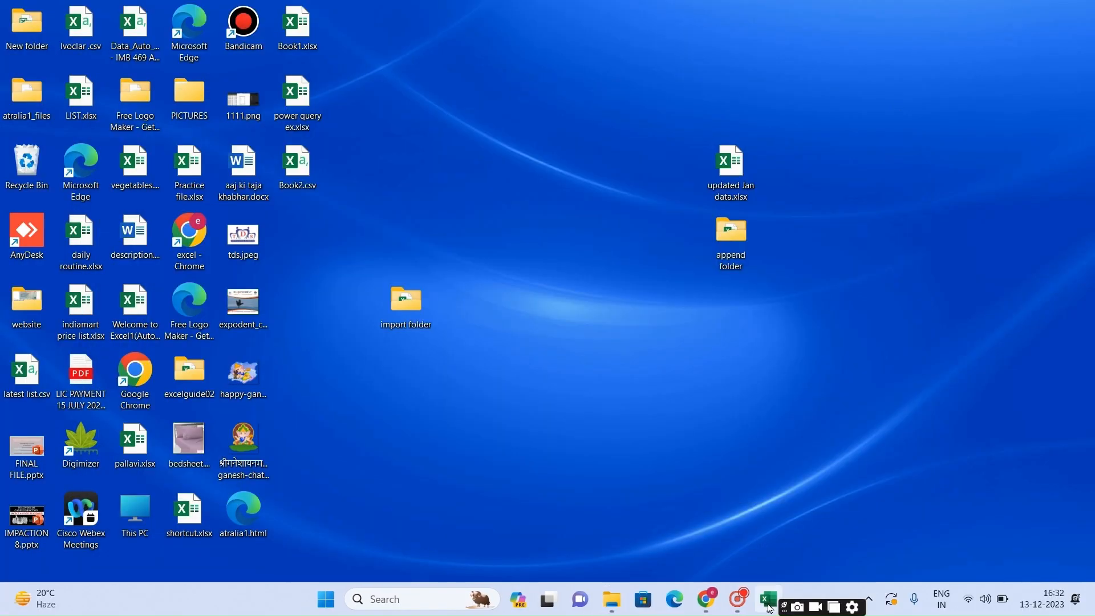
Switch to Excel and import data from a folder, choosing the append folder on the Desktop as the source
{"action": "left_click", "coordinate": [769, 600]}
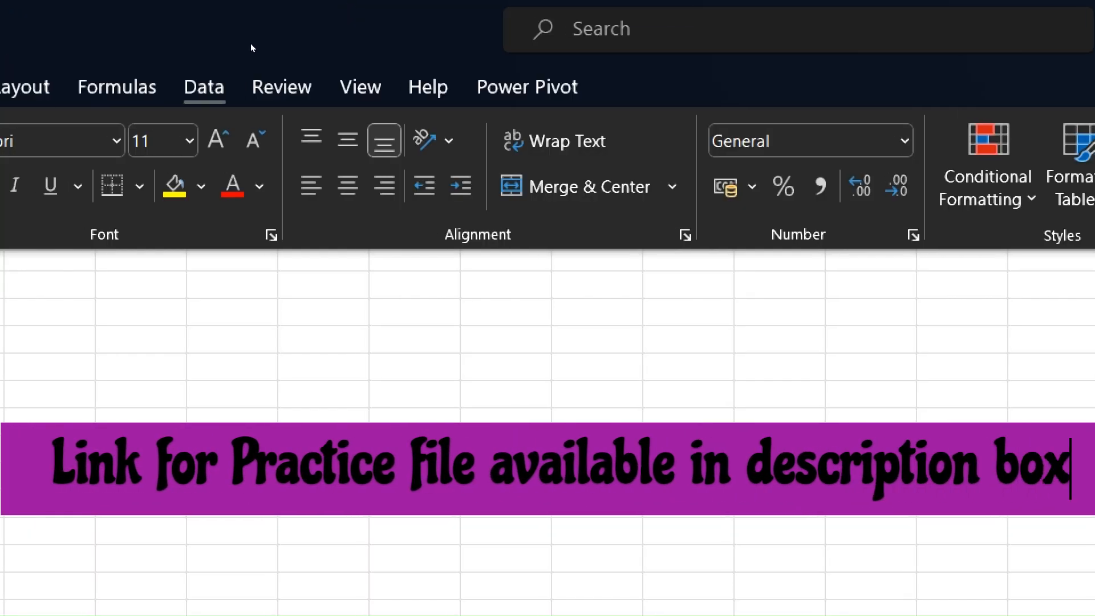
{"action": "left_click", "coordinate": [256, 45]}
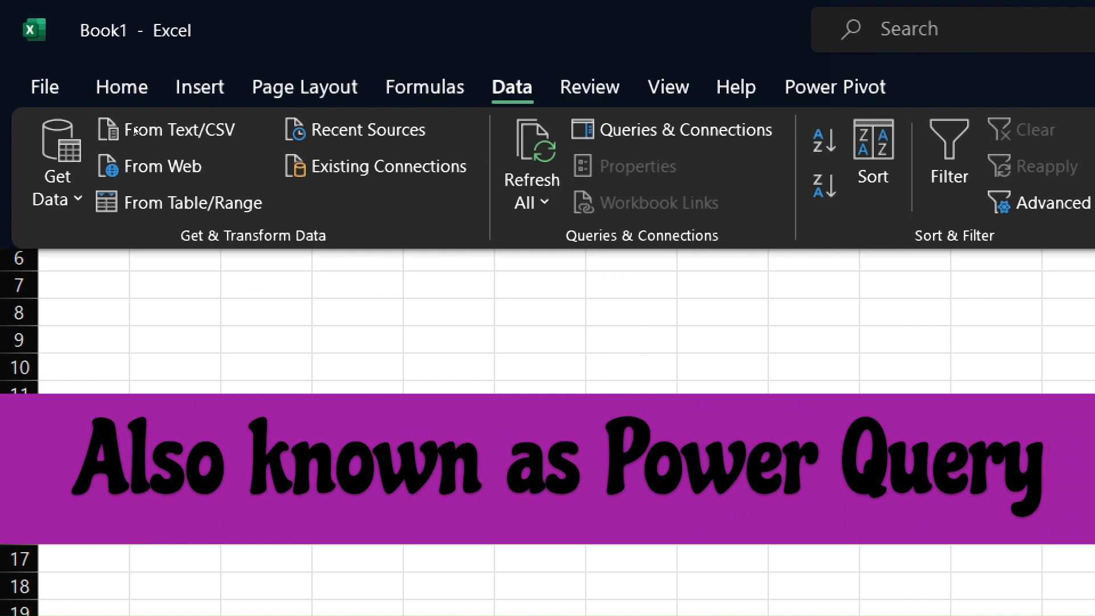
{"action": "left_click", "coordinate": [57, 162]}
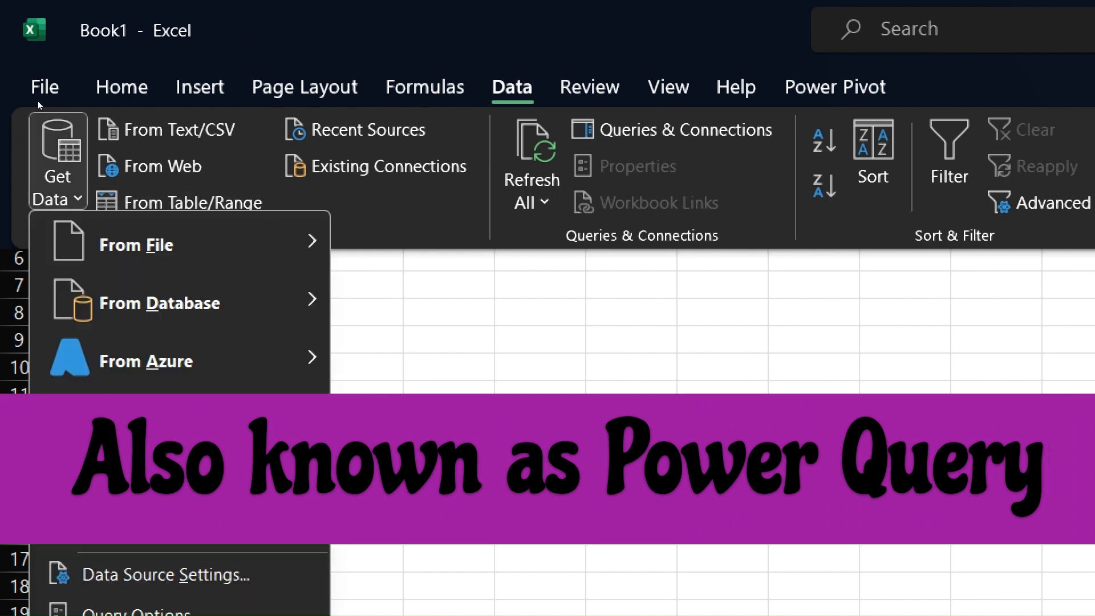
{"action": "mouse_move", "coordinate": [173, 239]}
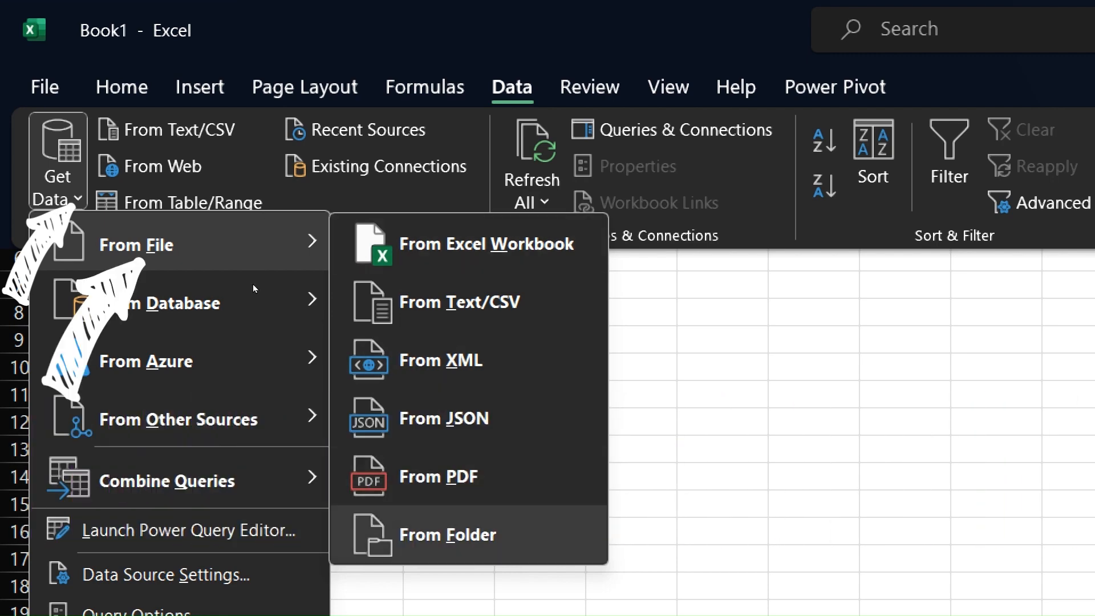
{"action": "key", "text": "Return"}
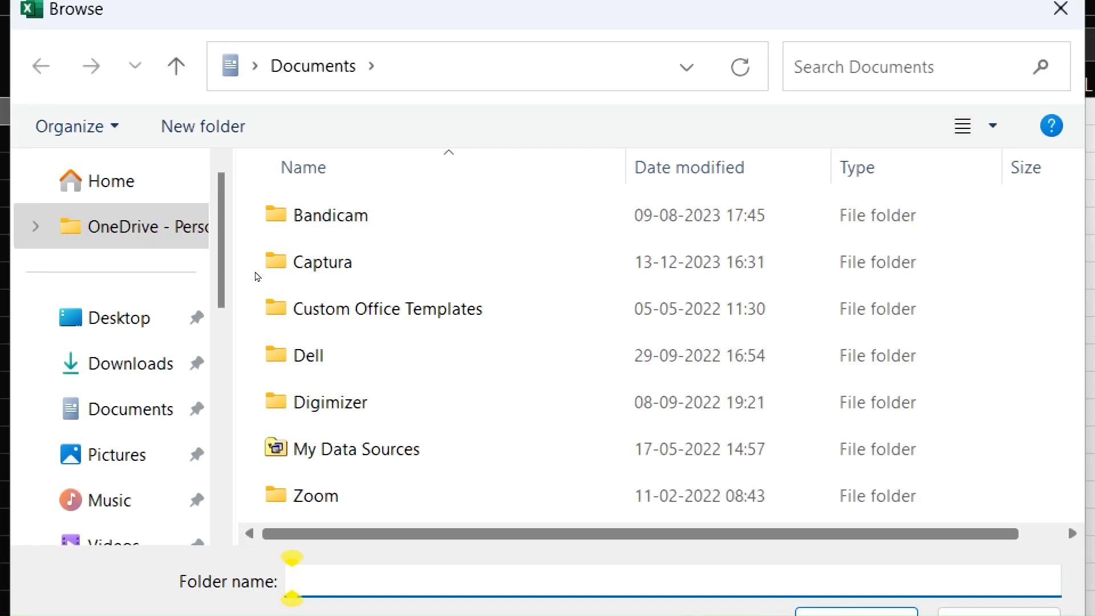
{"action": "left_click", "coordinate": [119, 317]}
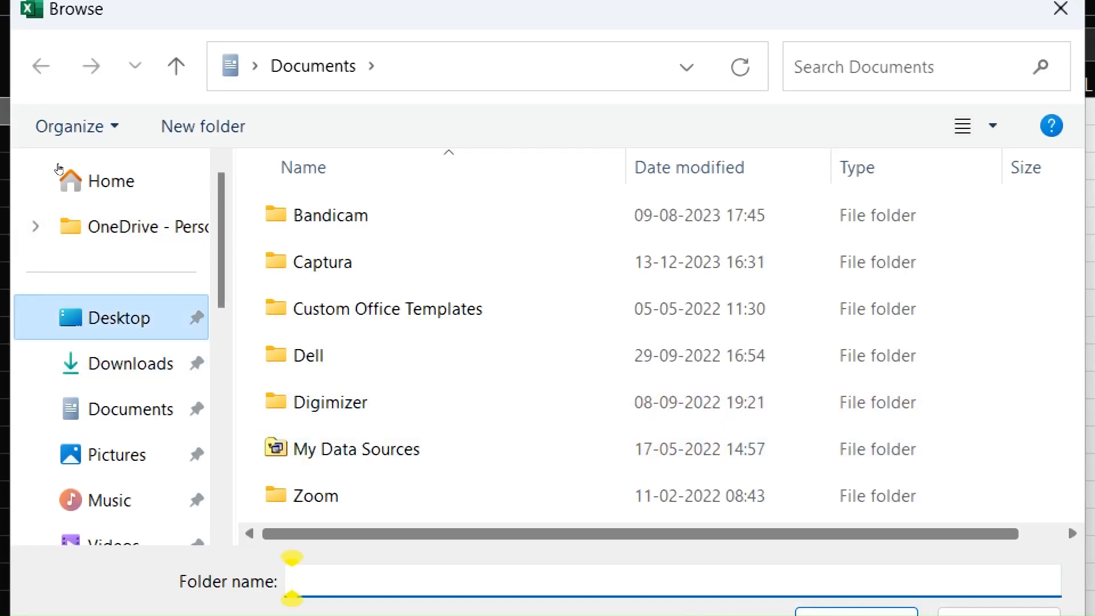
{"action": "left_click", "coordinate": [365, 215]}
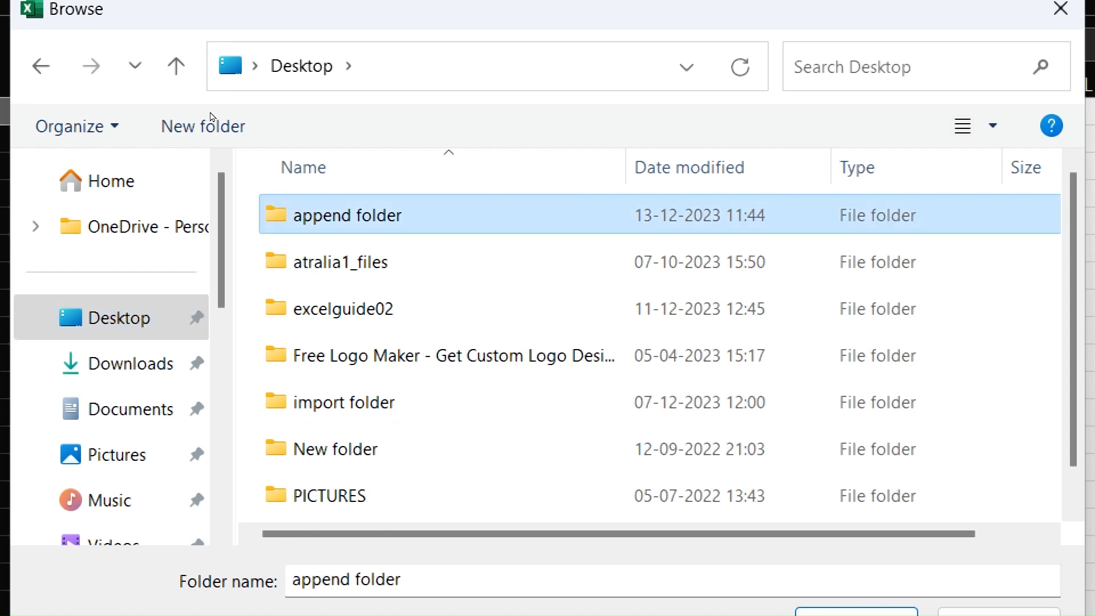
{"action": "key", "text": "Return"}
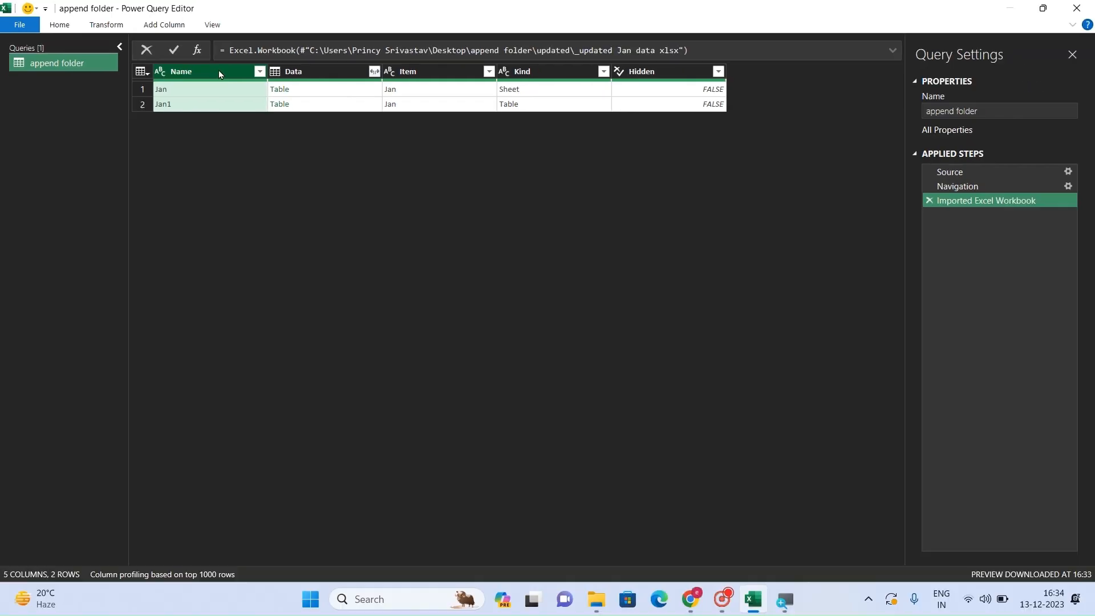
At the query's Source step, insert a text filter that keeps rows whose Extension contains .csv
{"action": "left_click", "coordinate": [950, 187]}
{"action": "left_click", "coordinate": [946, 173]}
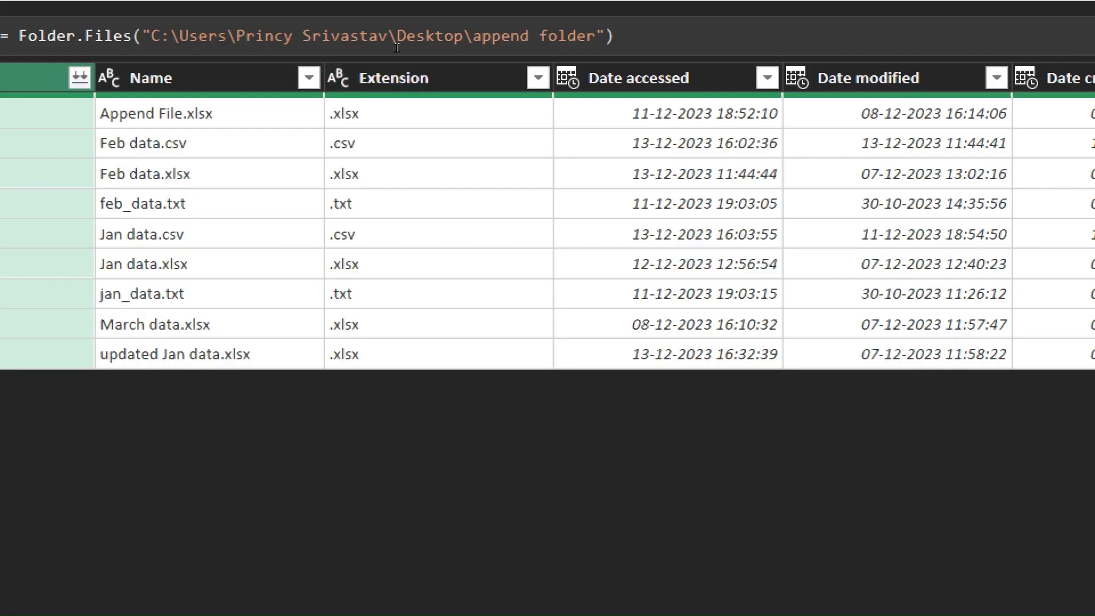
{"action": "left_click", "coordinate": [439, 69]}
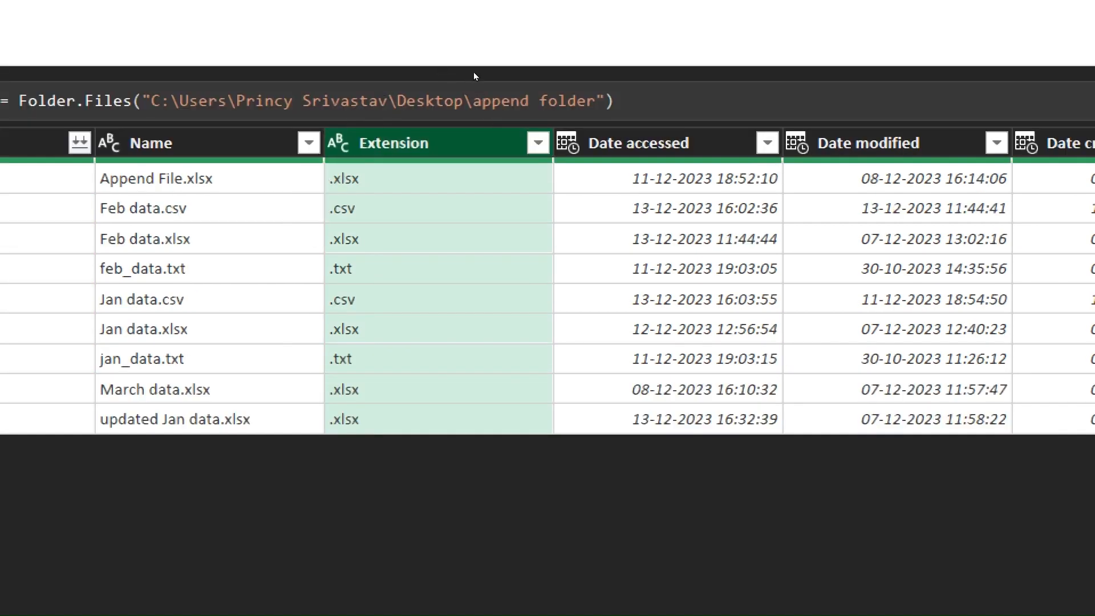
{"action": "left_click", "coordinate": [538, 142]}
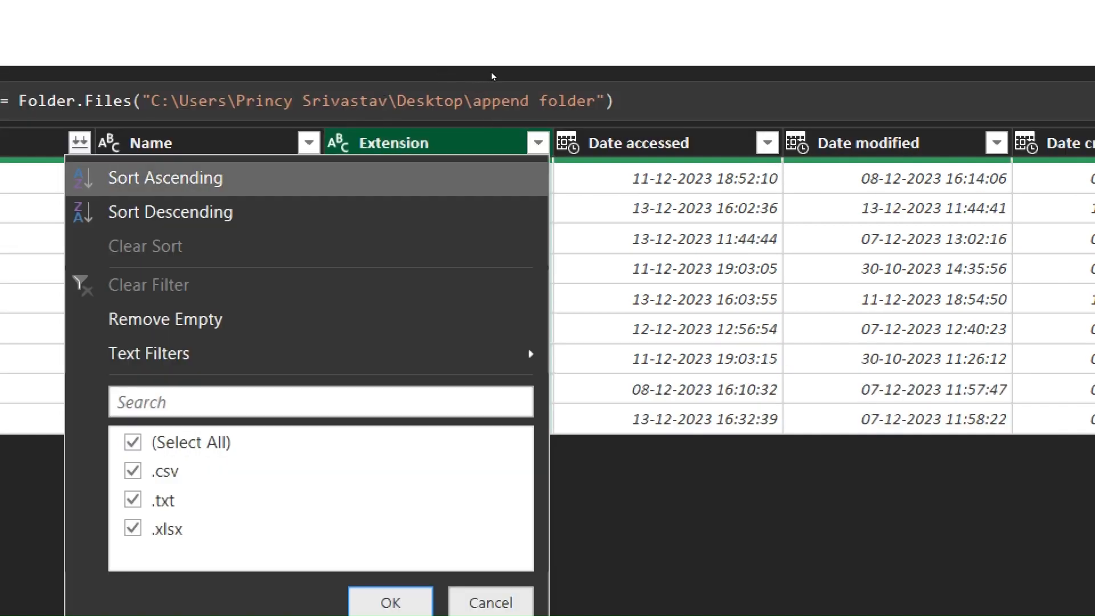
{"action": "mouse_move", "coordinate": [479, 354]}
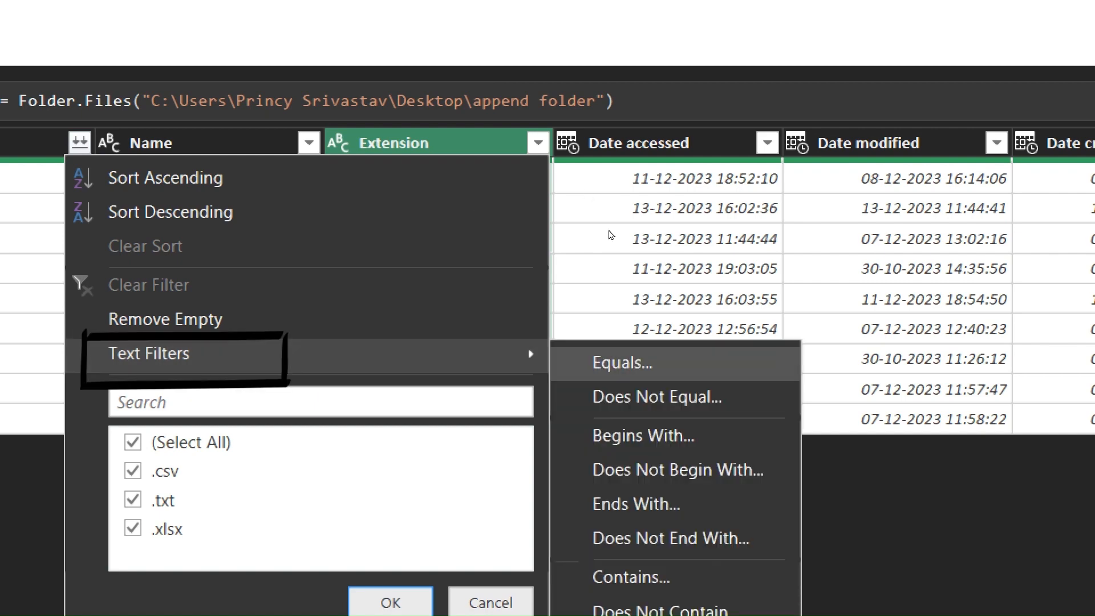
{"action": "key", "text": "Return"}
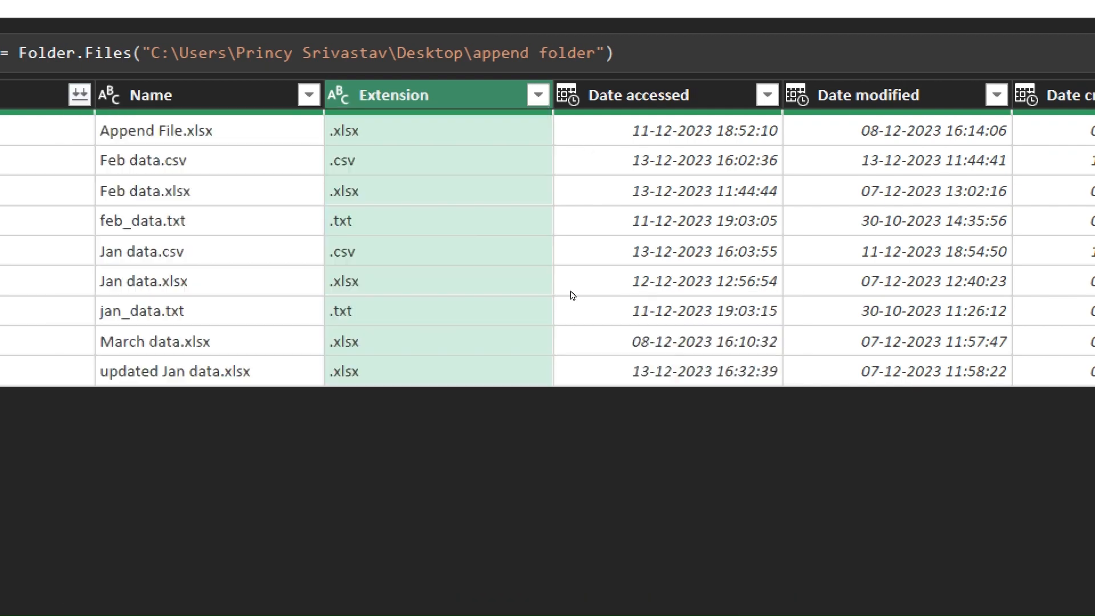
{"action": "key", "text": "Return"}
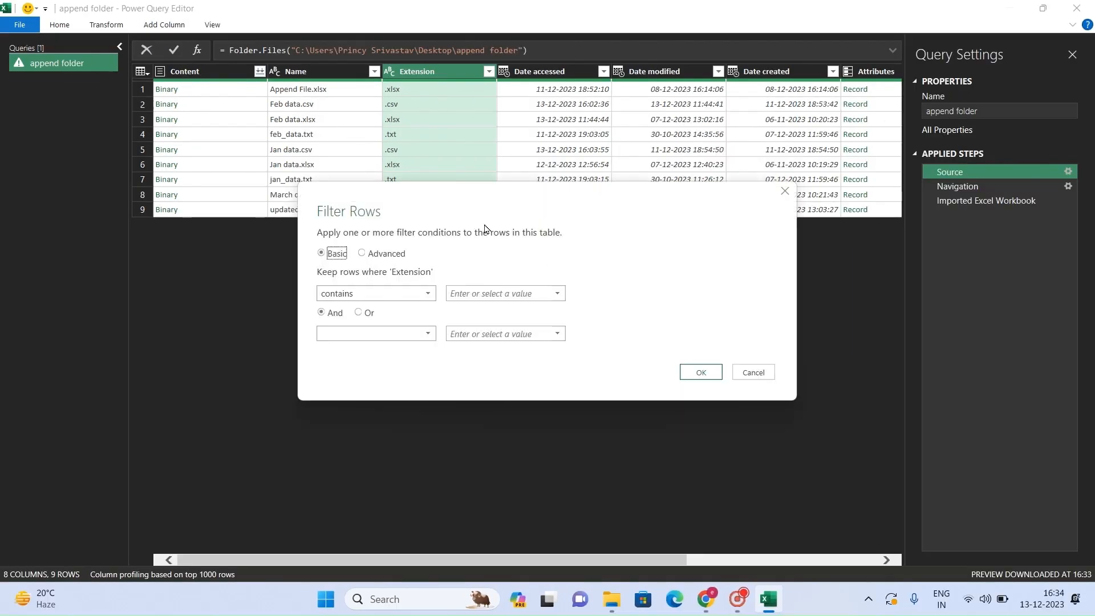
{"action": "left_click", "coordinate": [451, 293]}
{"action": "type", "text": "."}
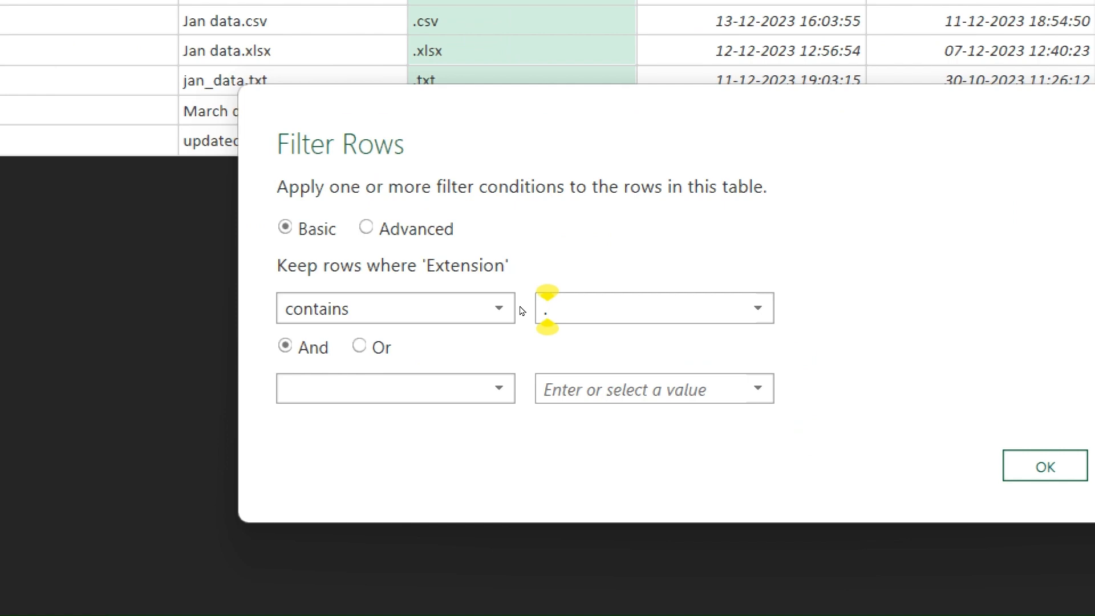
{"action": "type", "text": "csv"}
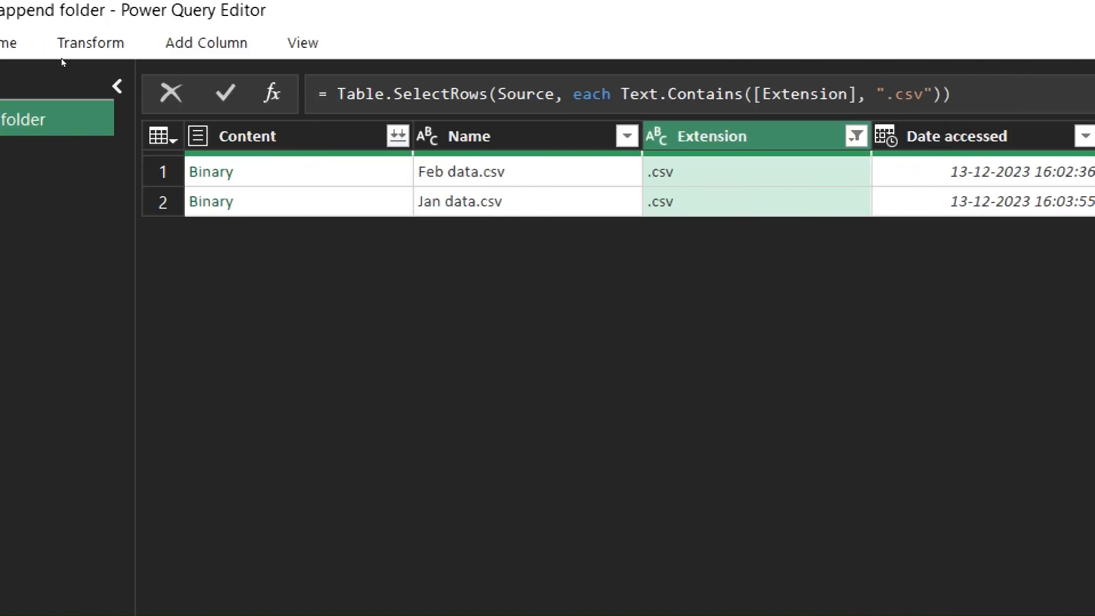
Remove all columns except Content and Name, inserting this as an intermediate query step
{"action": "left_click", "coordinate": [245, 136]}
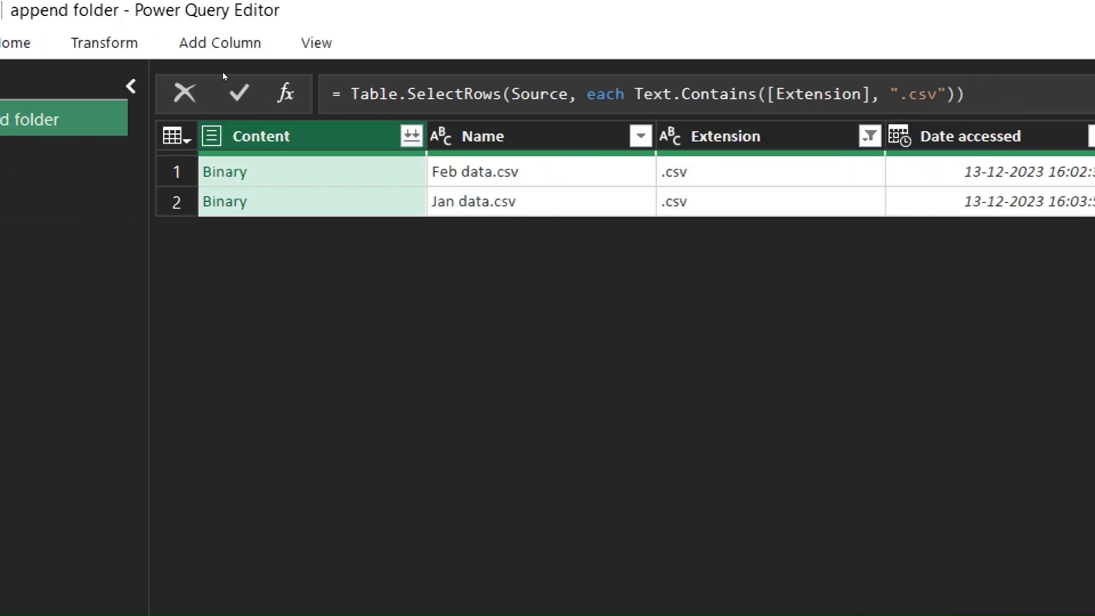
{"action": "left_click", "coordinate": [473, 136], "text": "ctrl"}
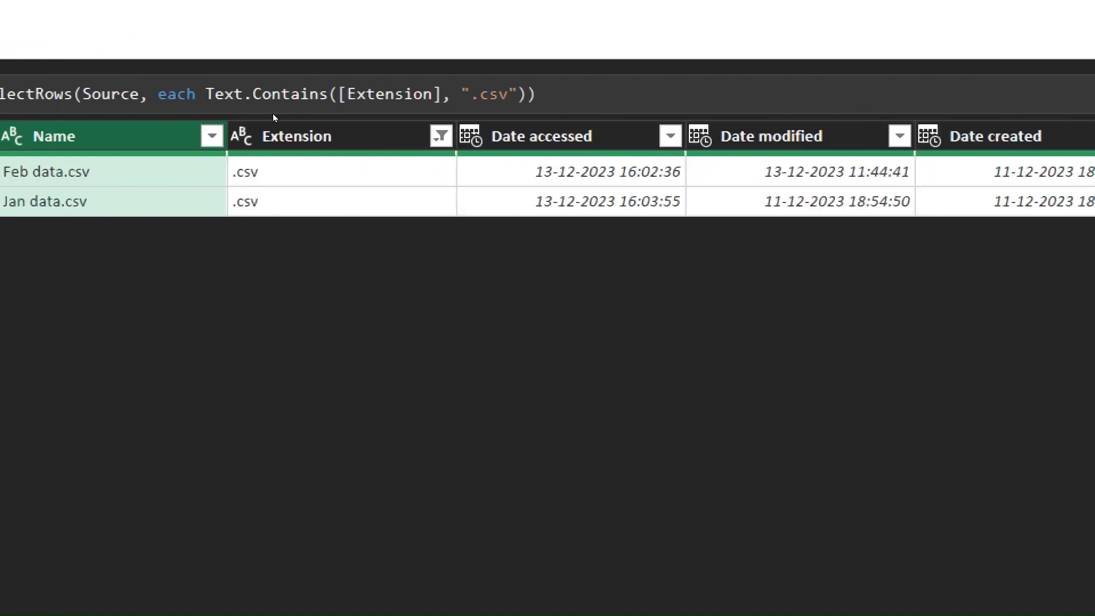
{"action": "right_click", "coordinate": [304, 135]}
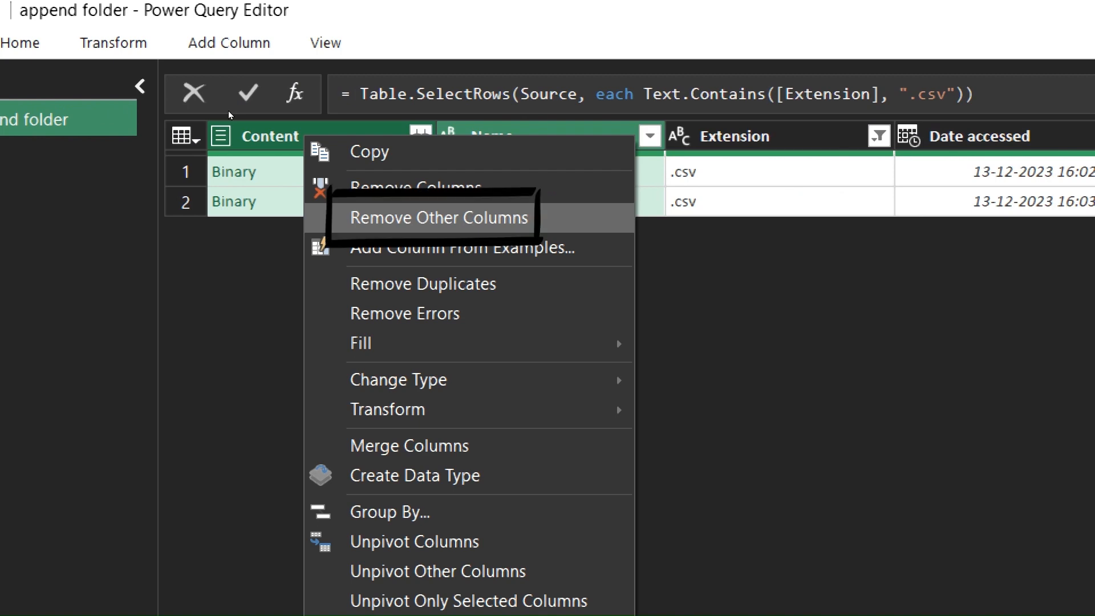
{"action": "left_click", "coordinate": [455, 222]}
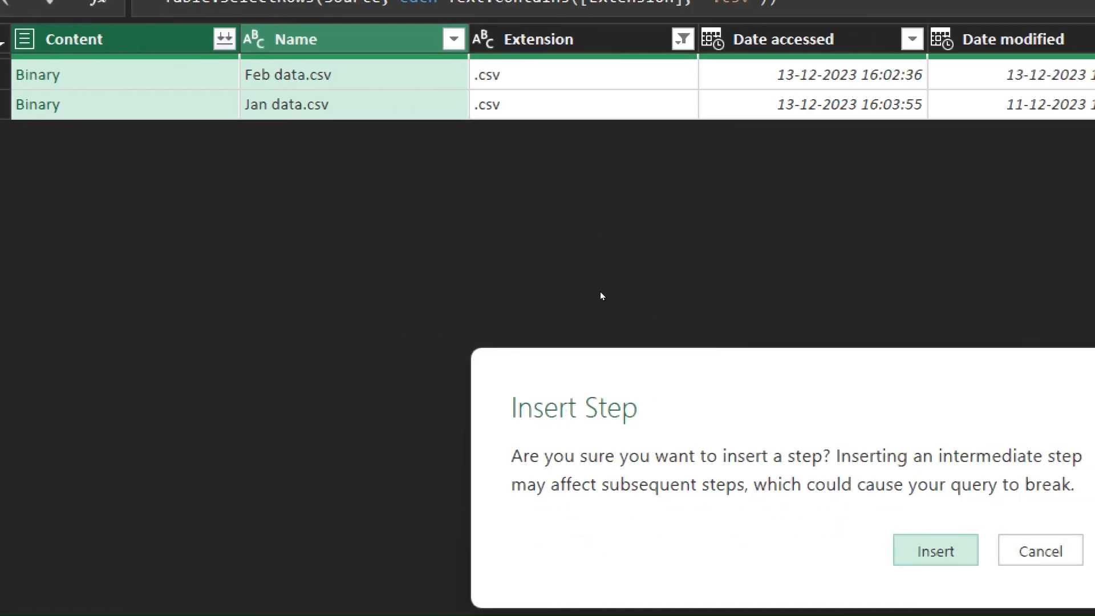
{"action": "left_click", "coordinate": [935, 551]}
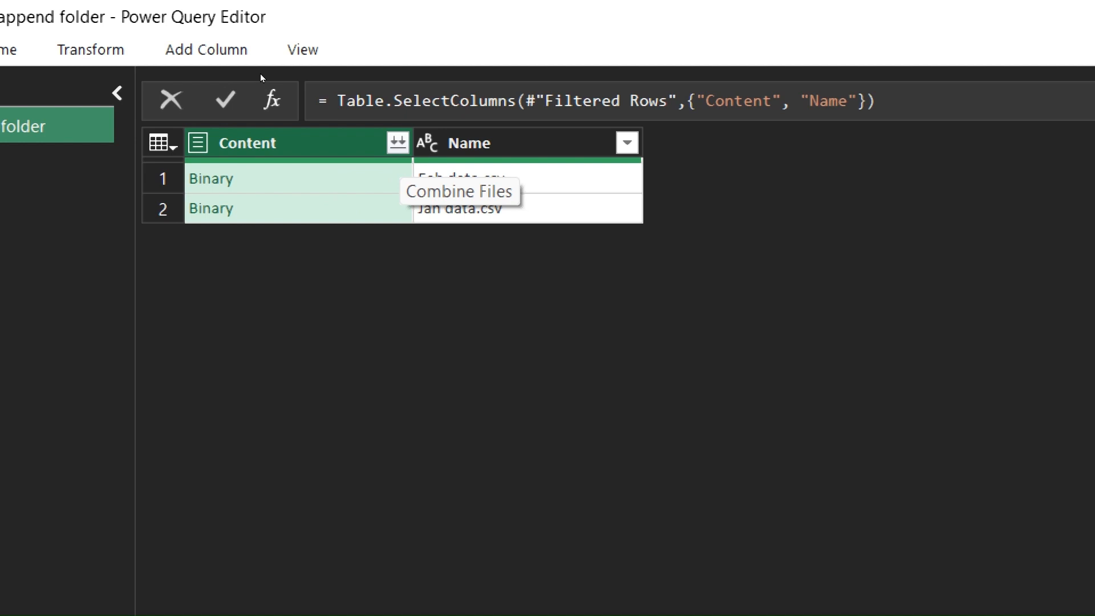
Combine the files in the Content column as an inserted query step, using the first file as sample and Comma as delimiter
{"action": "left_click", "coordinate": [398, 143]}
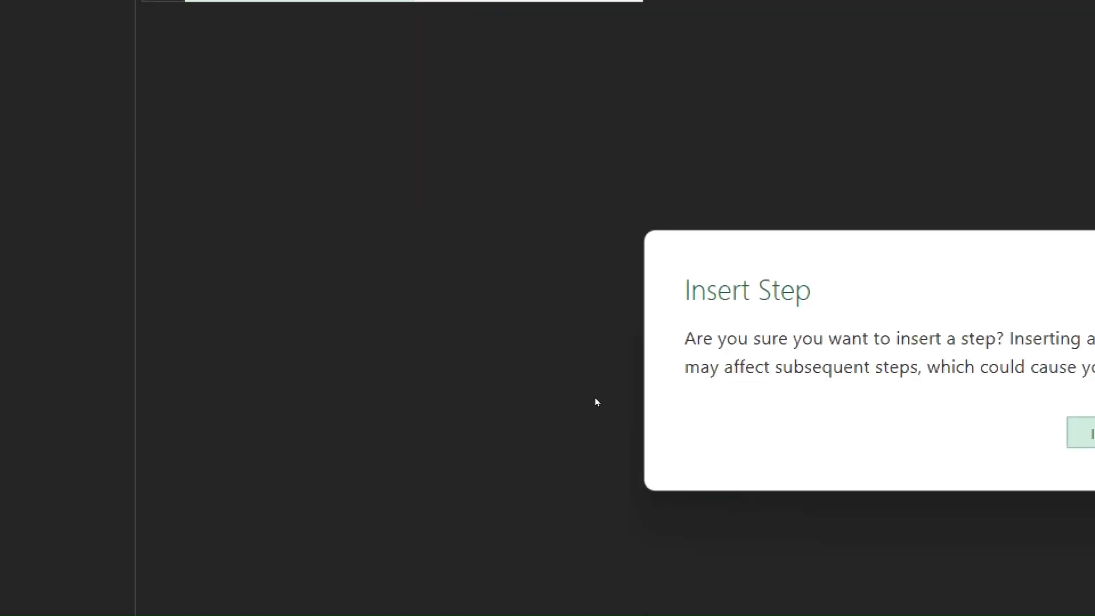
{"action": "left_click", "coordinate": [965, 433]}
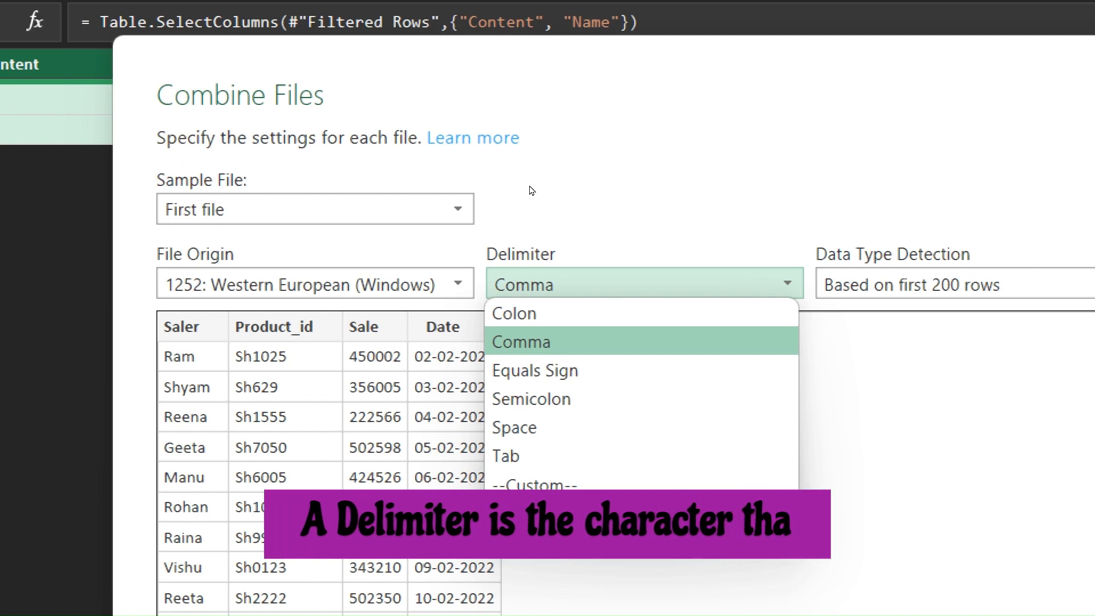
{"action": "left_click", "coordinate": [533, 370]}
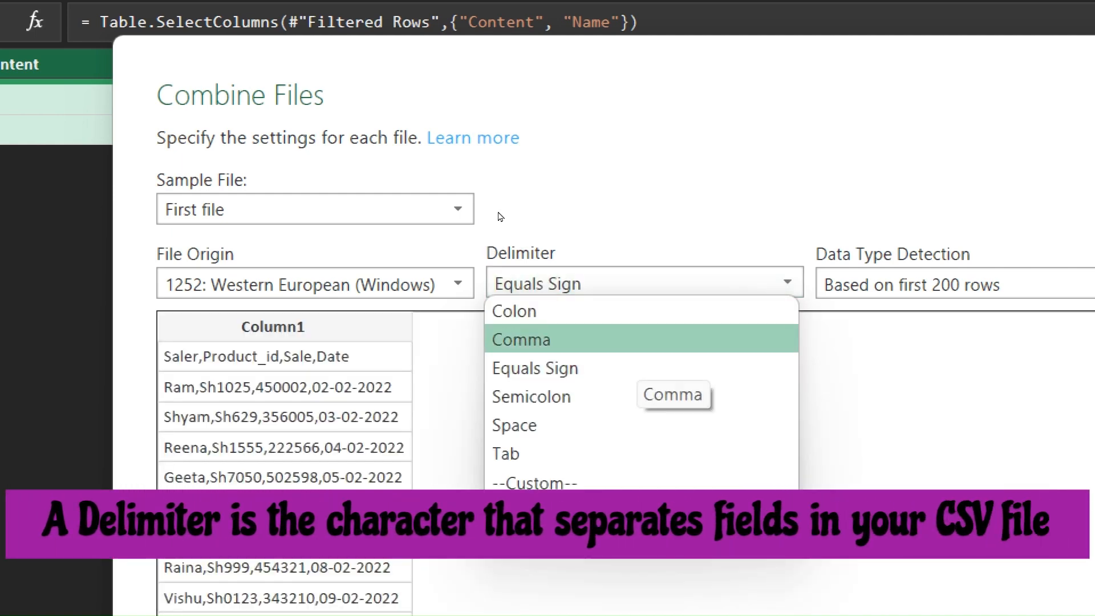
{"action": "left_click", "coordinate": [637, 341]}
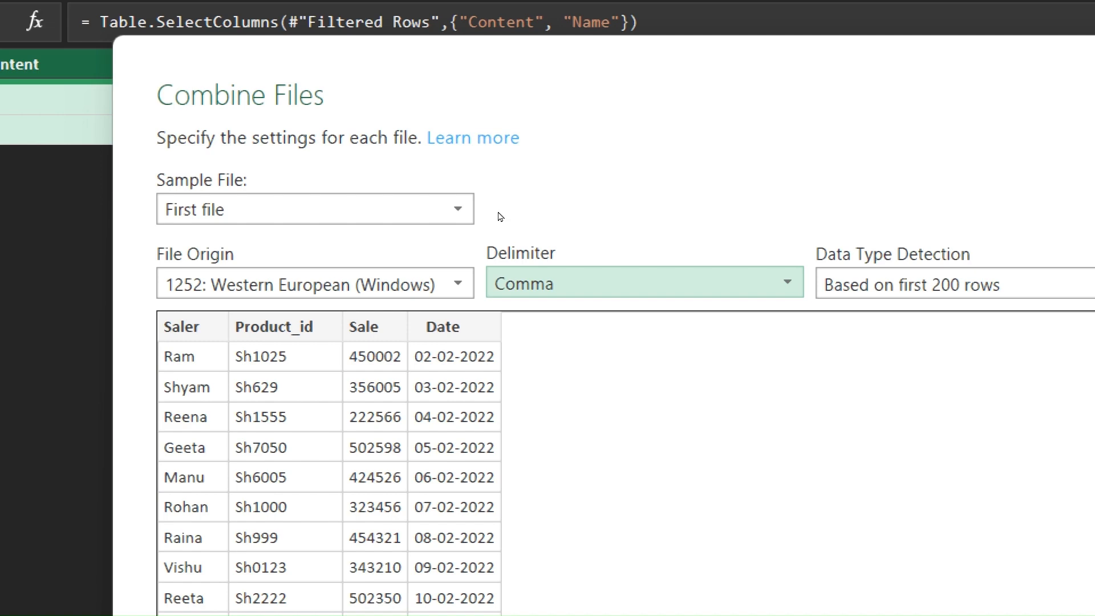
{"action": "left_click", "coordinate": [907, 526]}
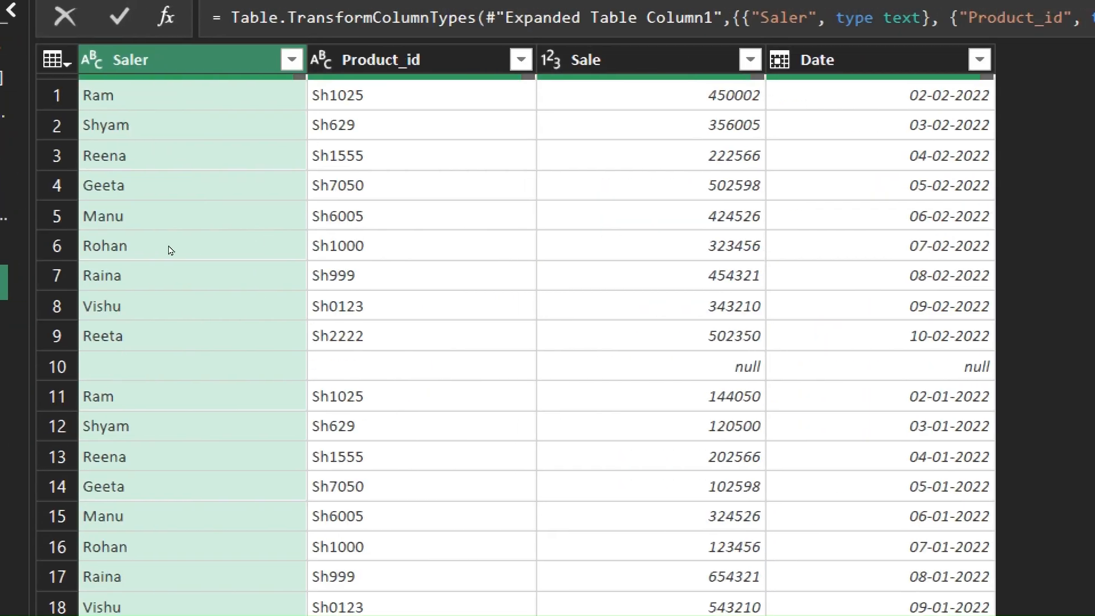
Replace null with an empty value across all columns of the combined append folder query
{"action": "left_click", "coordinate": [96, 367]}
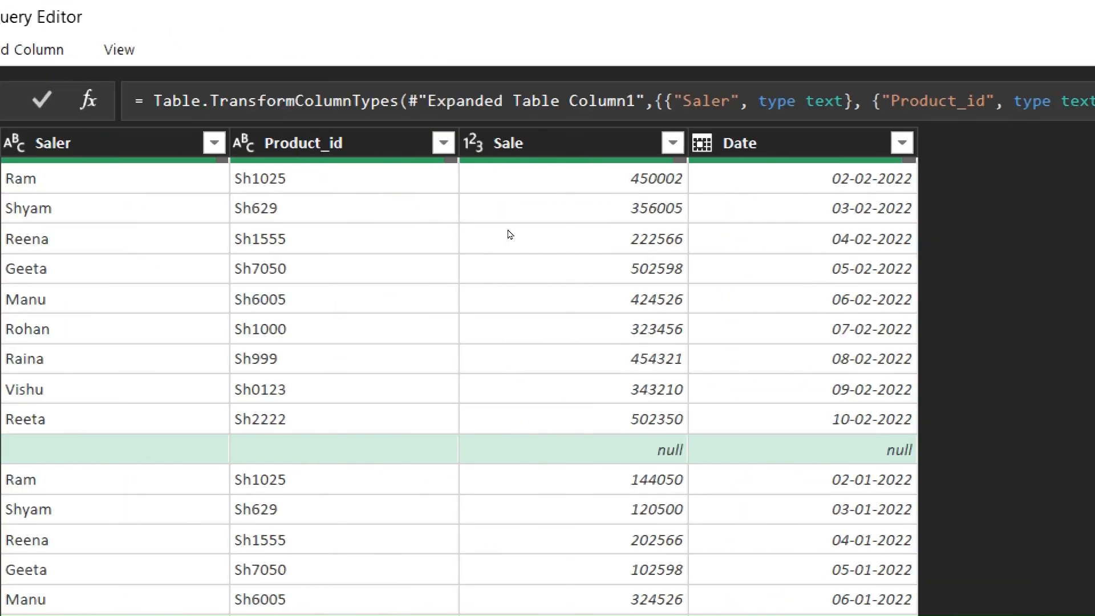
{"action": "key", "text": "Right"}
{"action": "key", "text": "Right"}
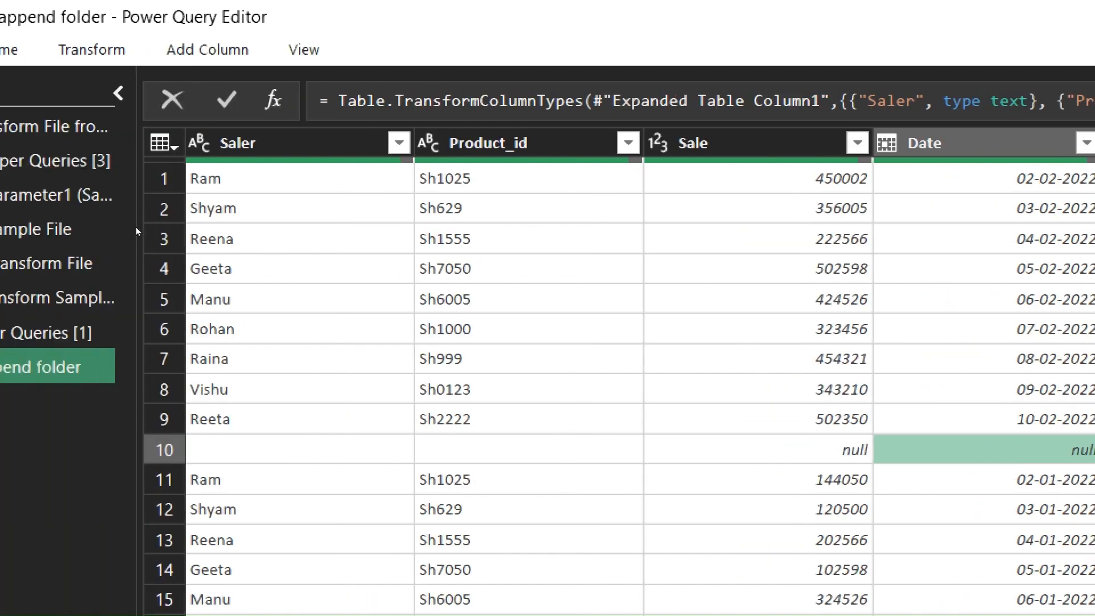
{"action": "left_click", "coordinate": [300, 239]}
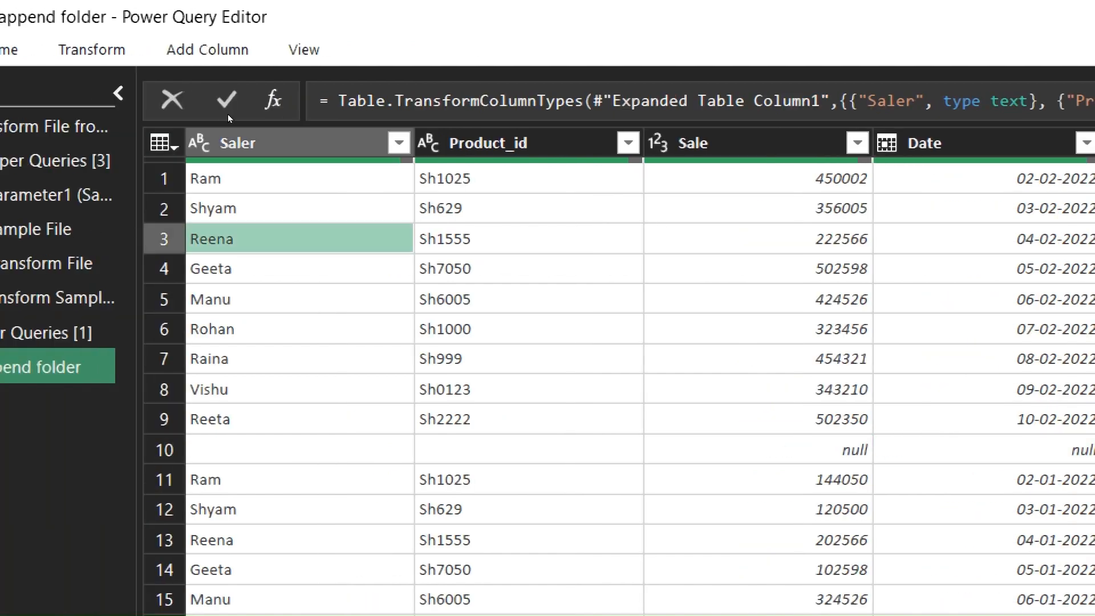
{"action": "key", "text": "ctrl+a"}
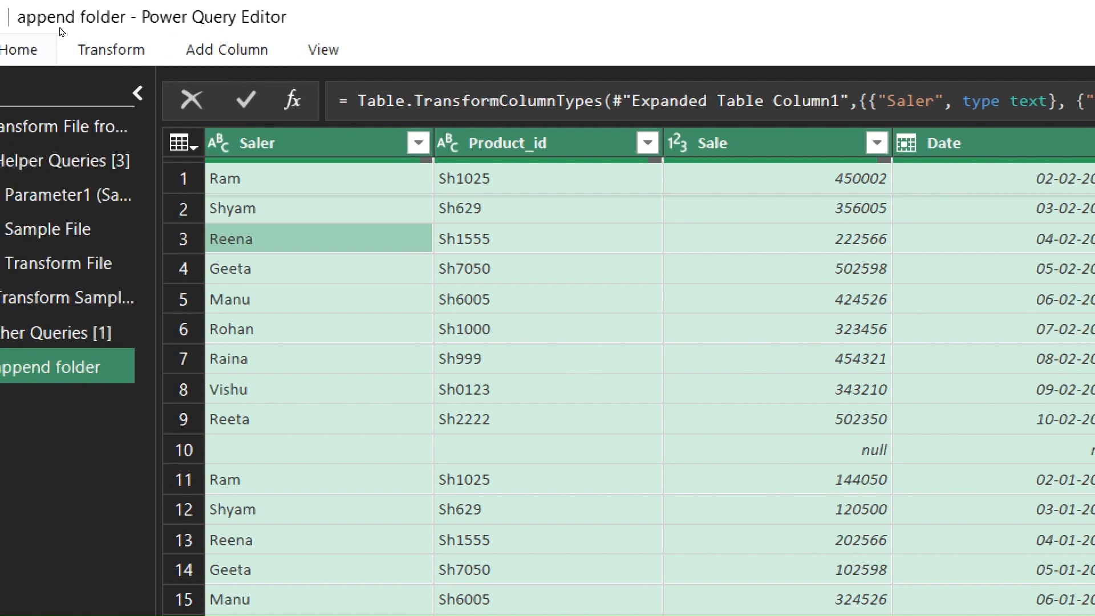
{"action": "left_click", "coordinate": [8, 50]}
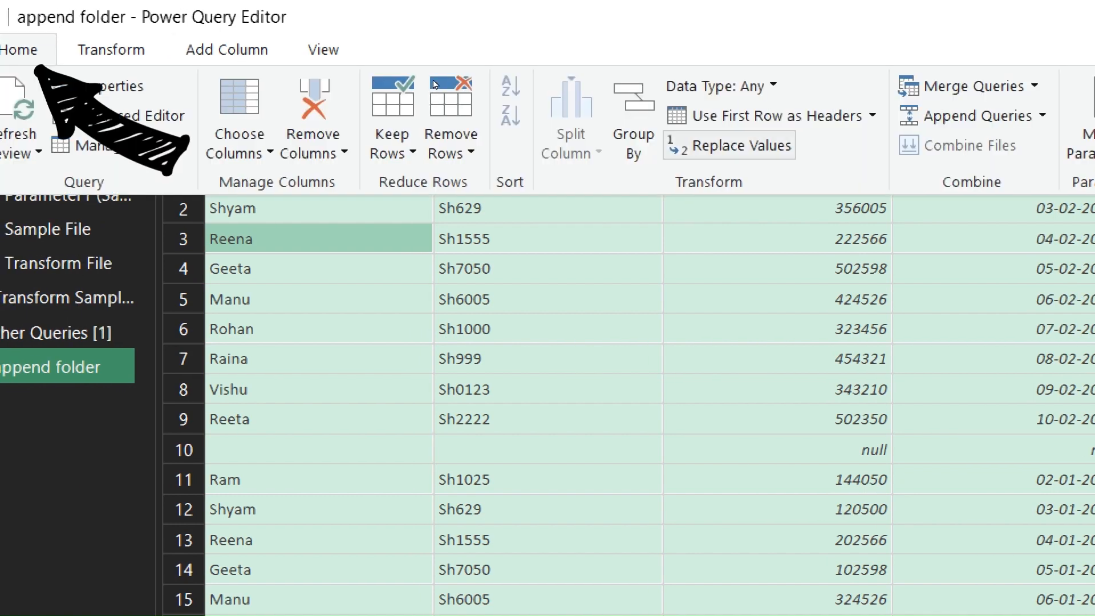
{"action": "left_click", "coordinate": [730, 145]}
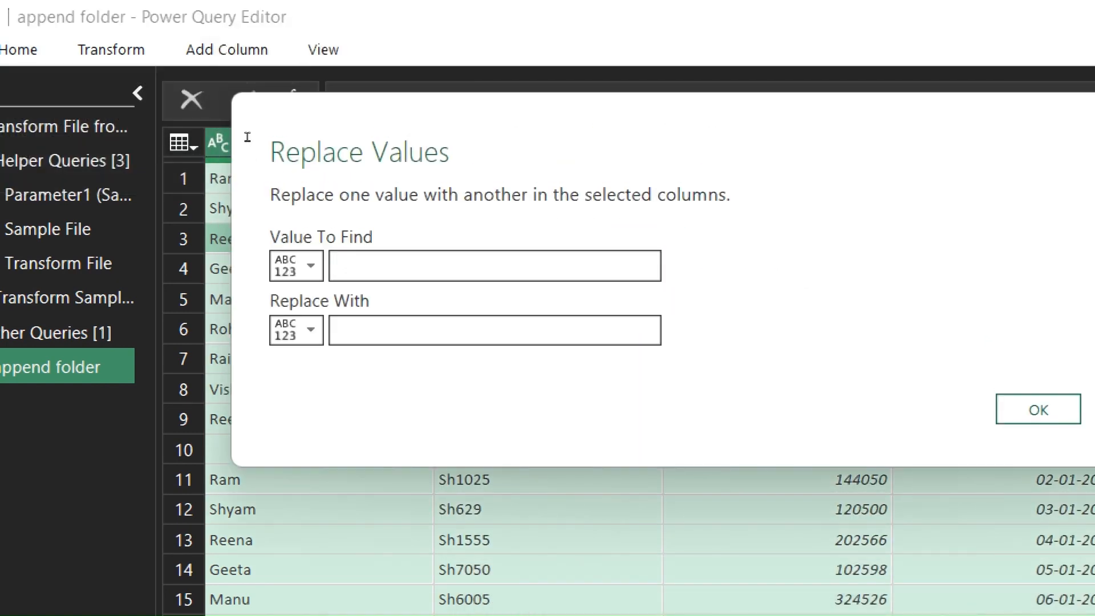
{"action": "type", "text": "null"}
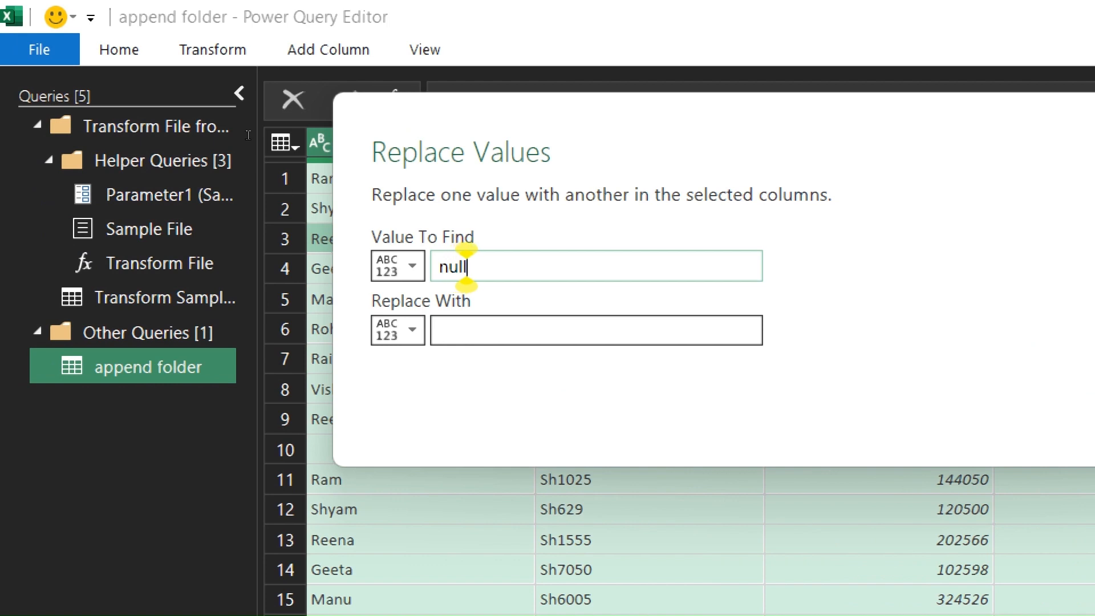
{"action": "key", "text": "Tab"}
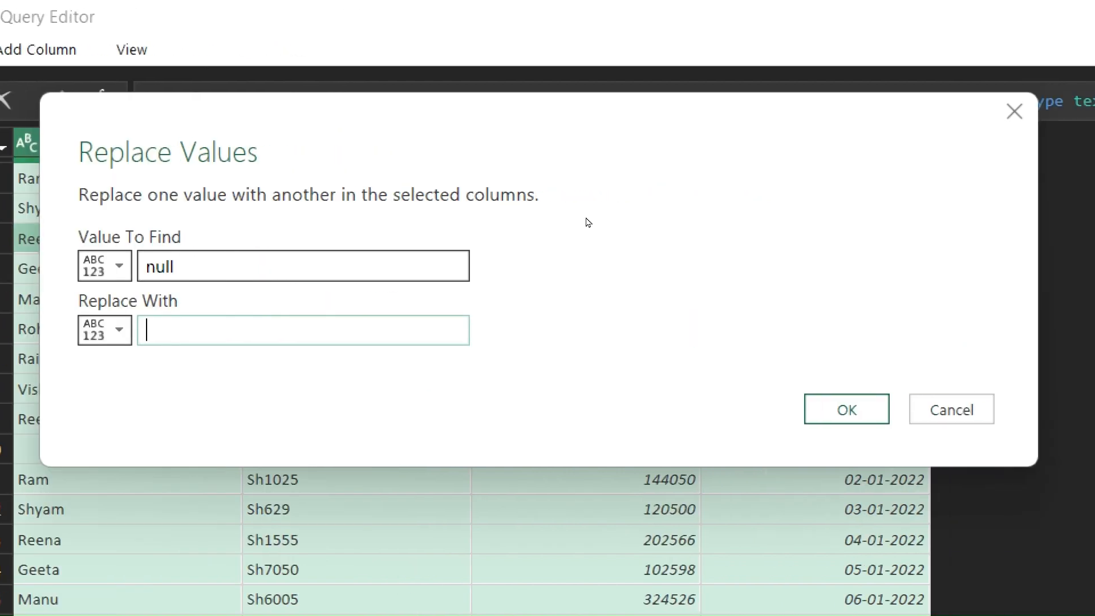
{"action": "key", "text": "Return"}
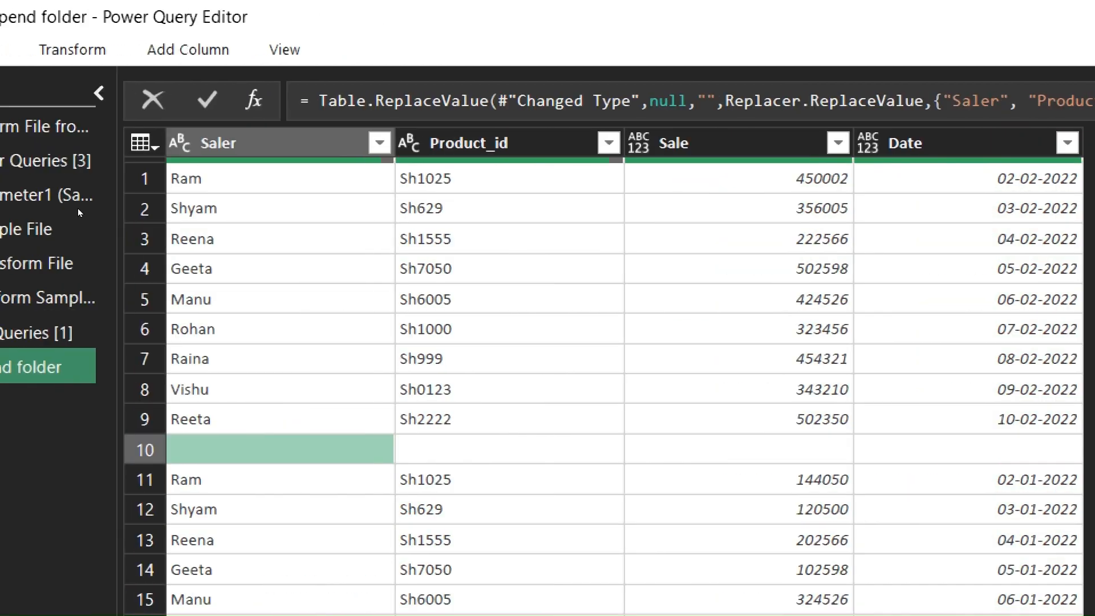
Select all columns of the combined table and remove its blank rows
{"action": "left_click", "coordinate": [353, 272]}
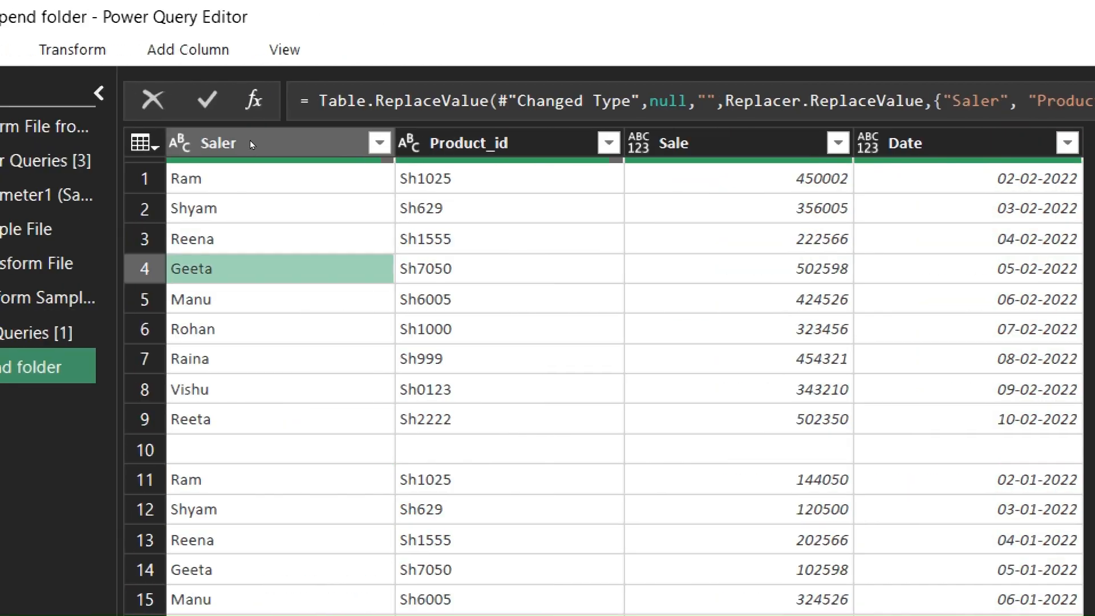
{"action": "key", "text": "ctrl+a"}
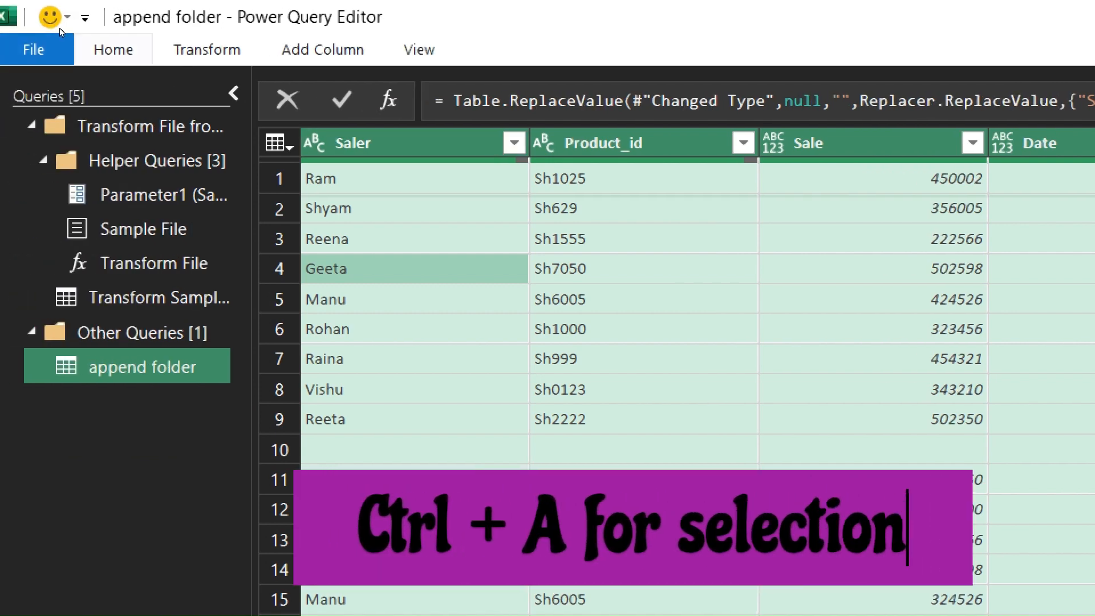
{"action": "left_click", "coordinate": [112, 51]}
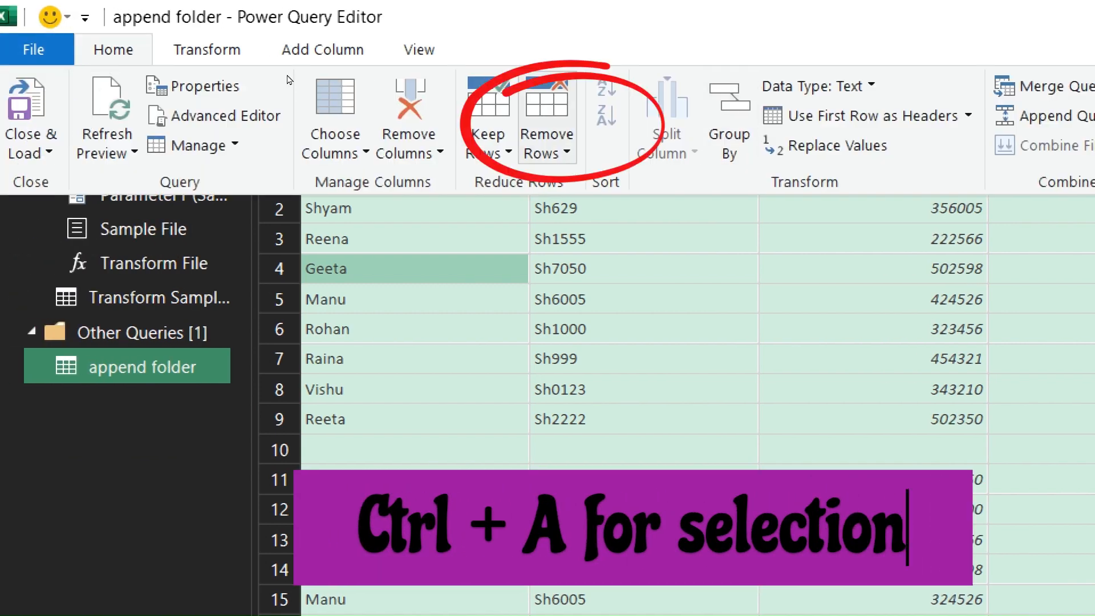
{"action": "left_click", "coordinate": [546, 146]}
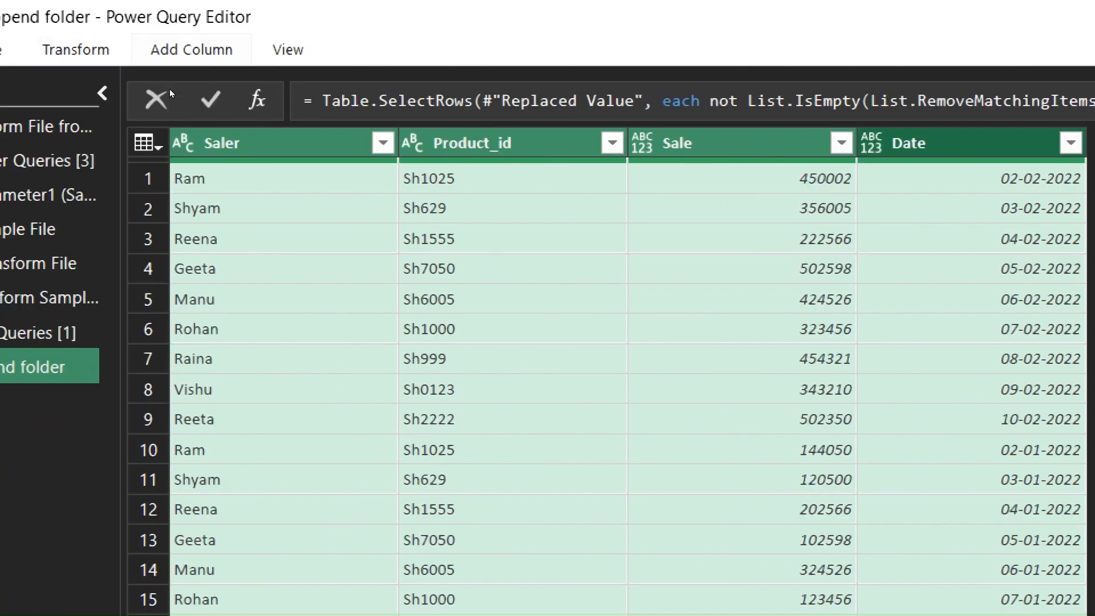
Select all columns and detect their data types automatically
{"action": "left_click", "coordinate": [239, 143]}
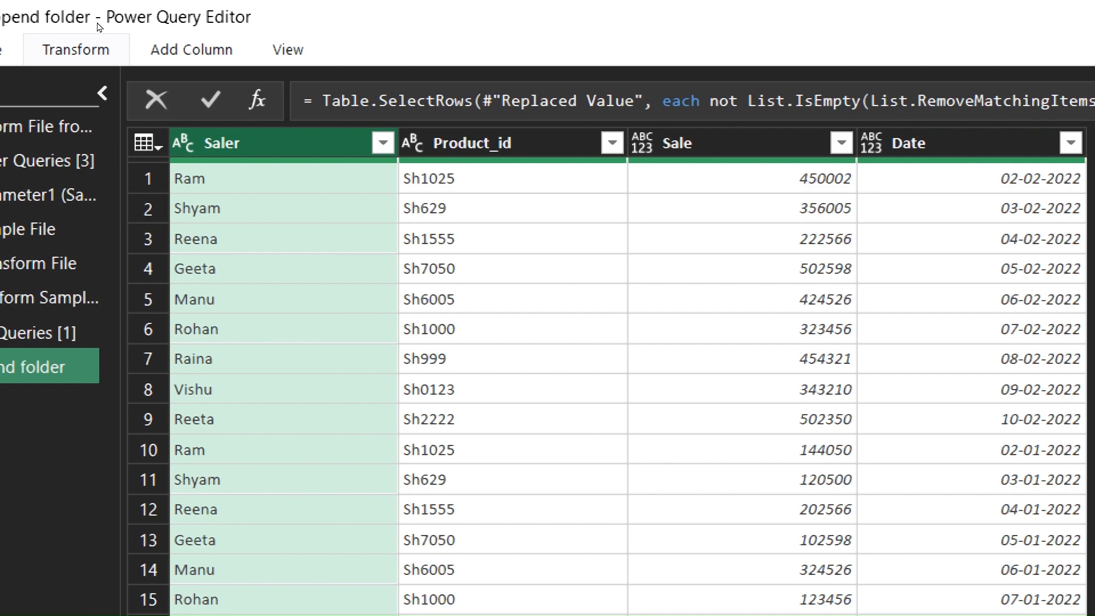
{"action": "left_click", "coordinate": [92, 45]}
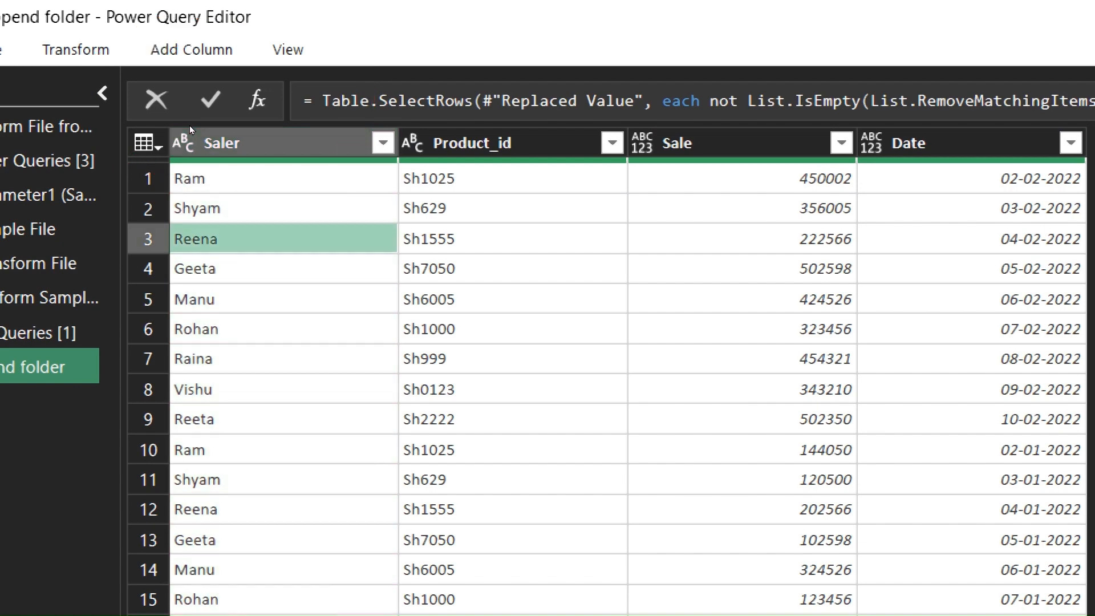
{"action": "key", "text": "ctrl+a"}
{"action": "left_click", "coordinate": [107, 38]}
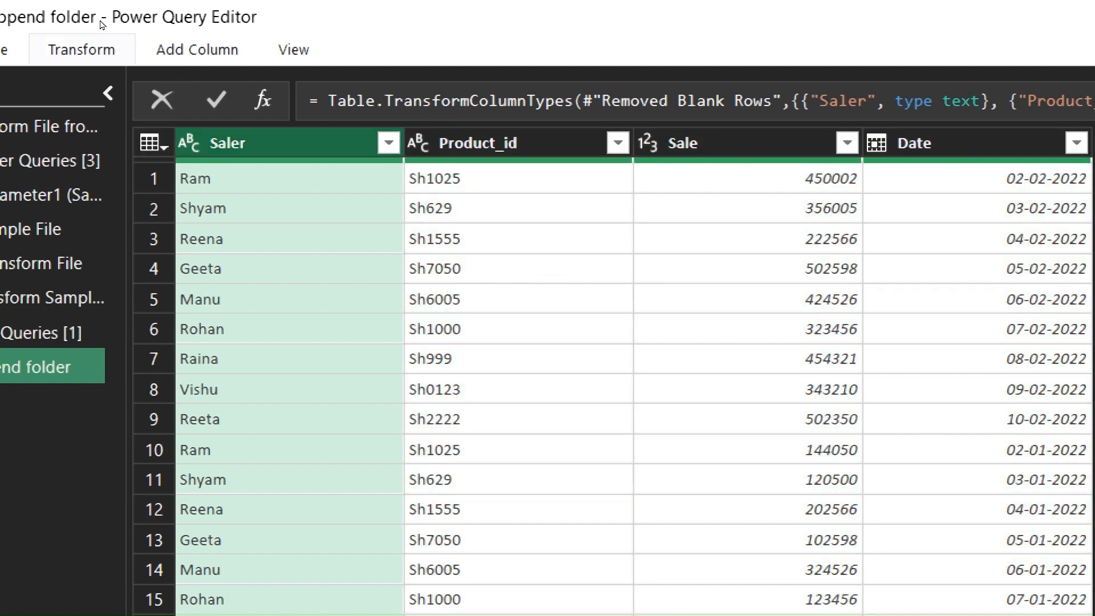
Check the data type assigned to each column, from Saler through Product_id and Sale to Date
{"action": "left_click", "coordinate": [98, 45]}
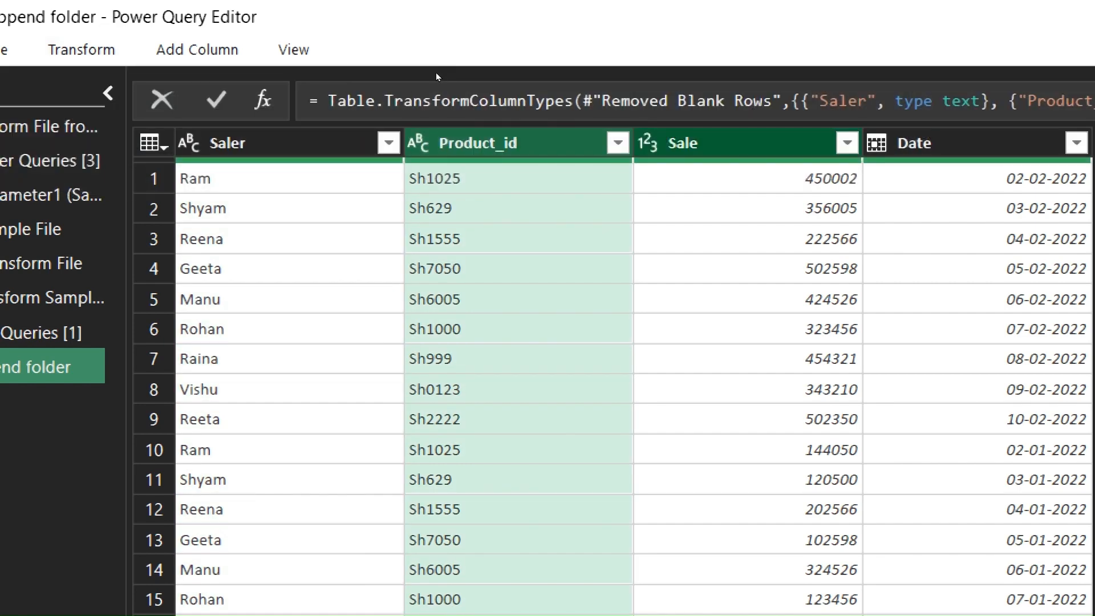
{"action": "key", "text": "Right"}
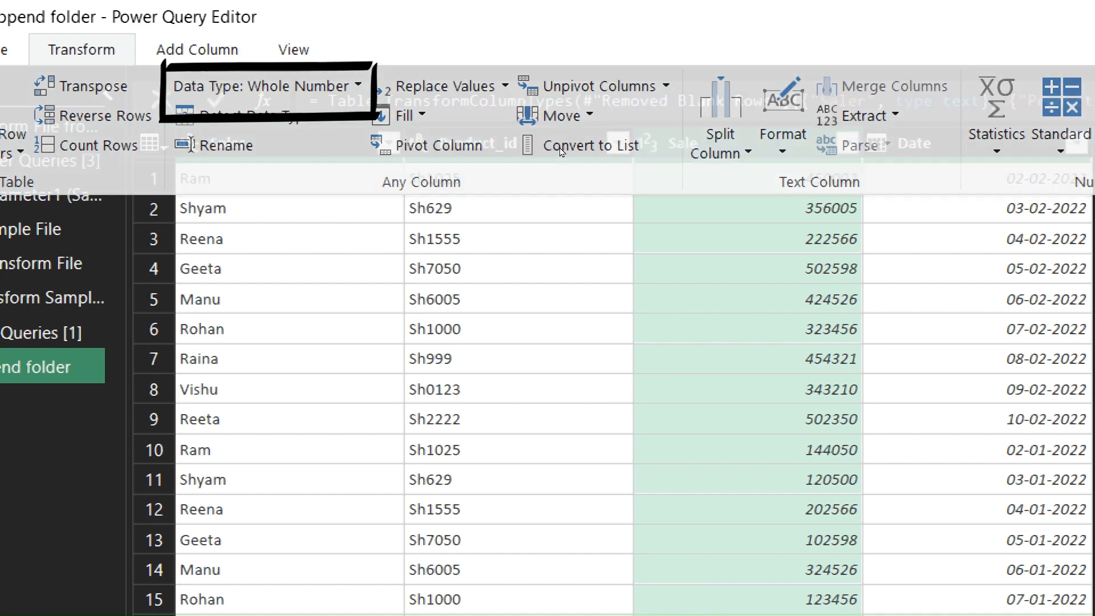
{"action": "key", "text": "Right"}
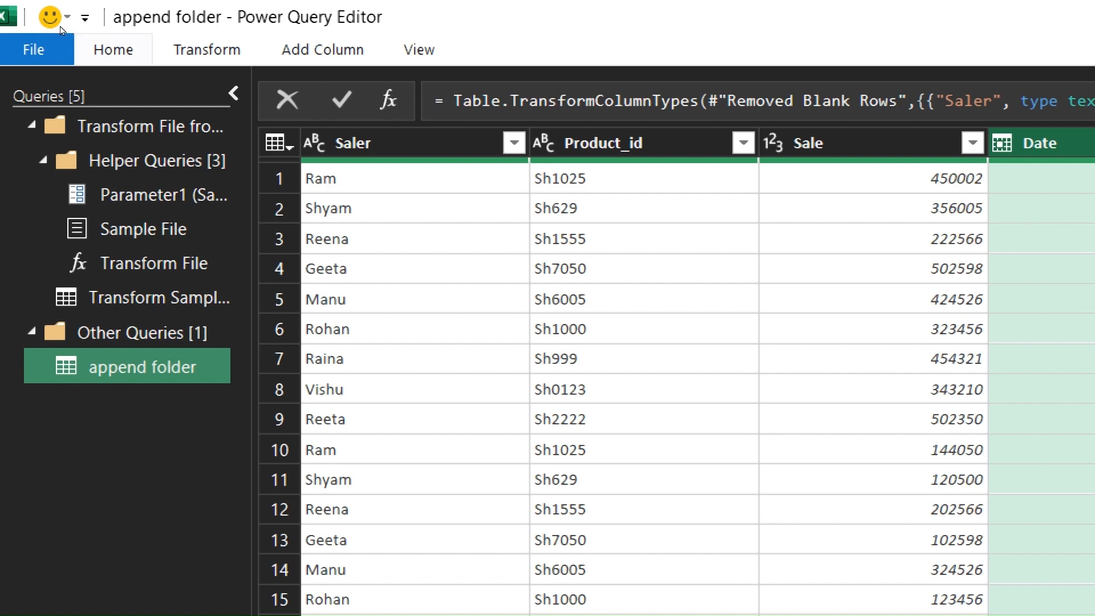
Close the query editor and load the query as a PivotTable Report into the existing worksheet at cell A1
{"action": "left_click", "coordinate": [97, 48]}
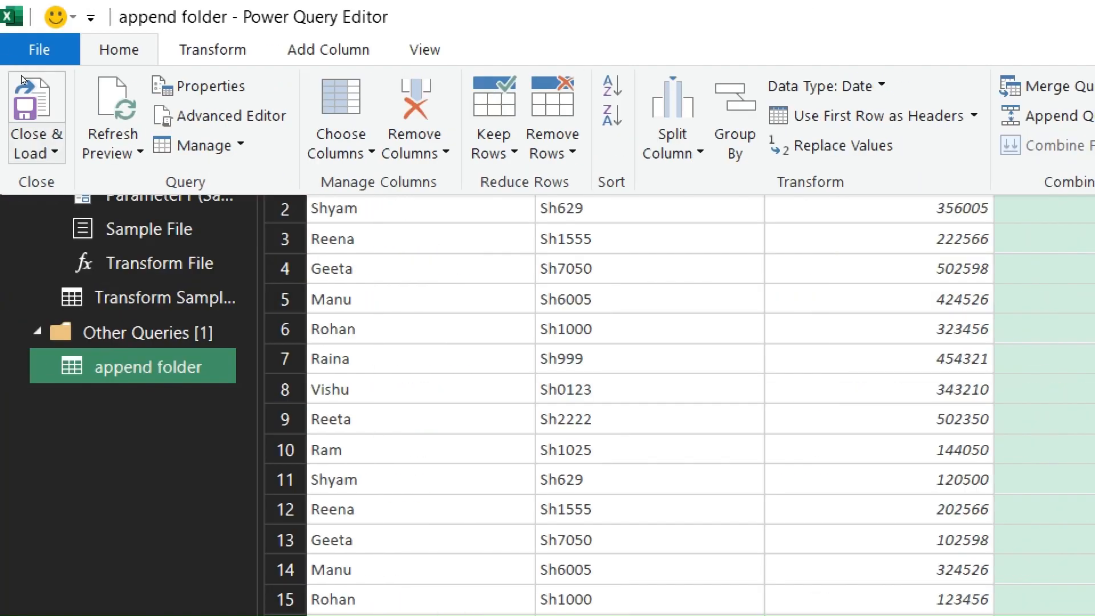
{"action": "left_click", "coordinate": [35, 144]}
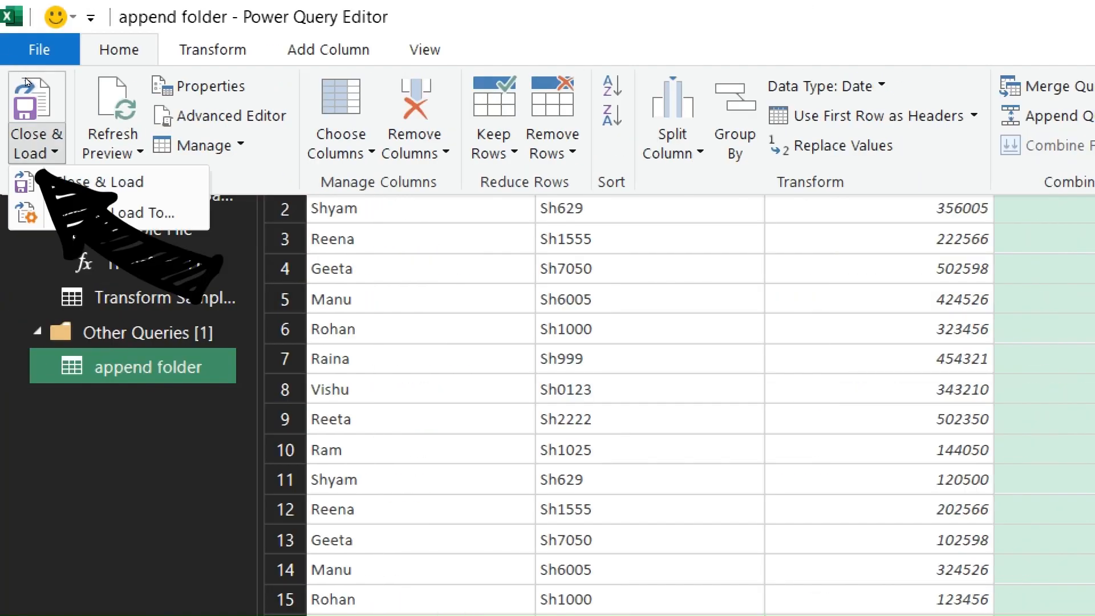
{"action": "left_click", "coordinate": [42, 110]}
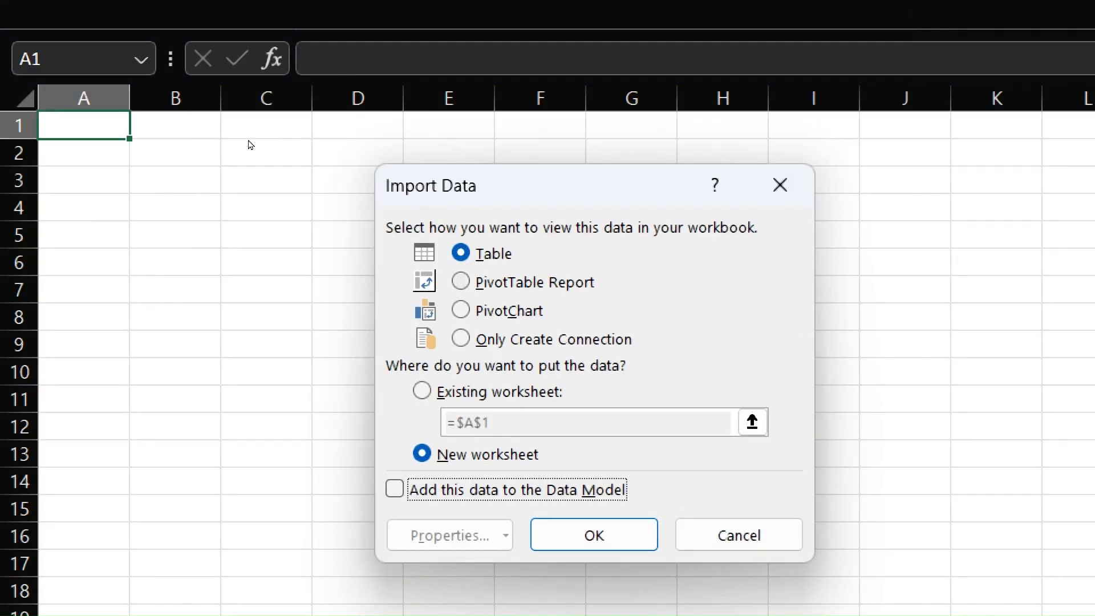
{"action": "key", "text": "alt+p"}
{"action": "key", "text": "Down"}
{"action": "key", "text": "Down"}
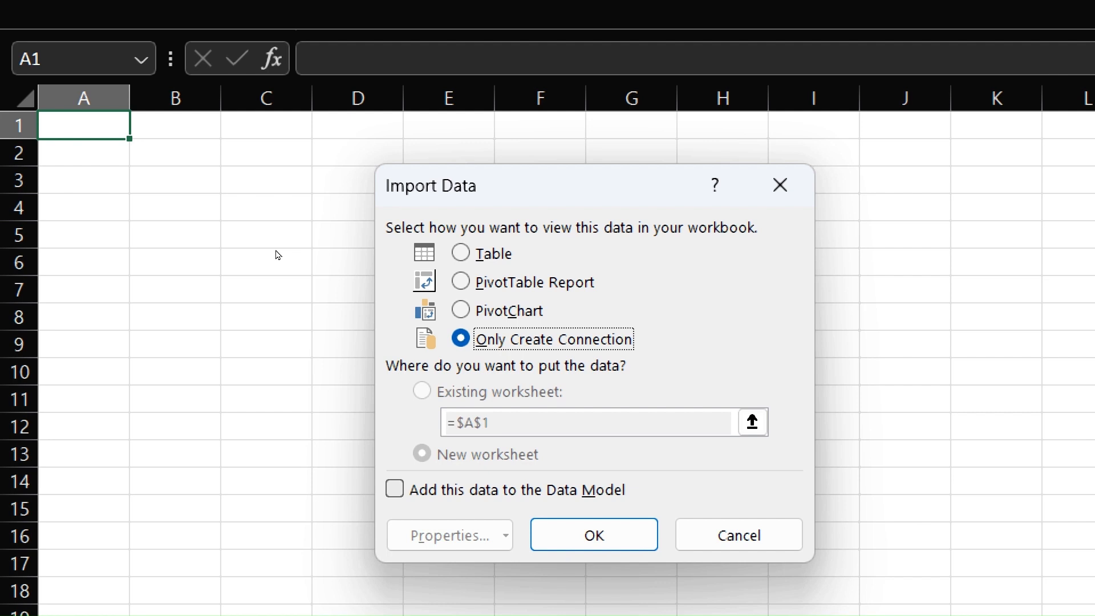
{"action": "key", "text": "alt+p"}
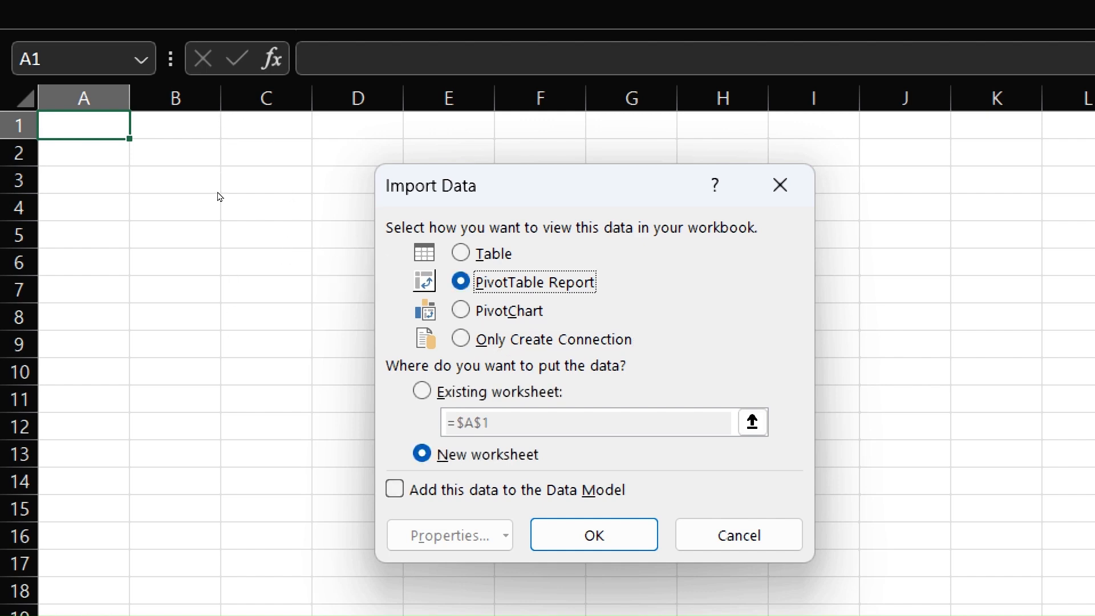
{"action": "key", "text": "alt+e"}
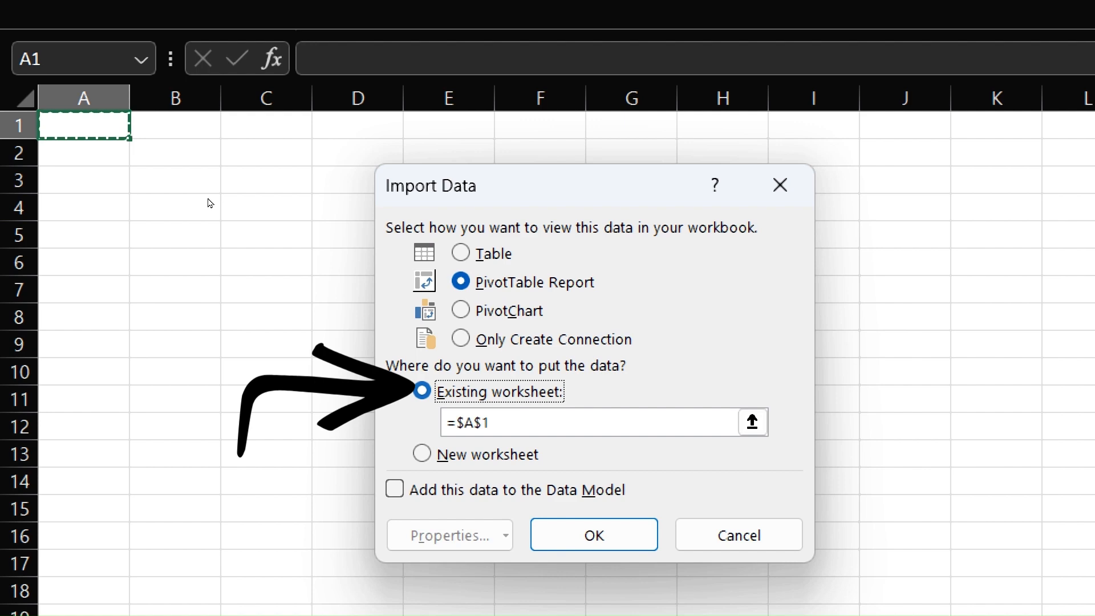
{"action": "key", "text": "Return"}
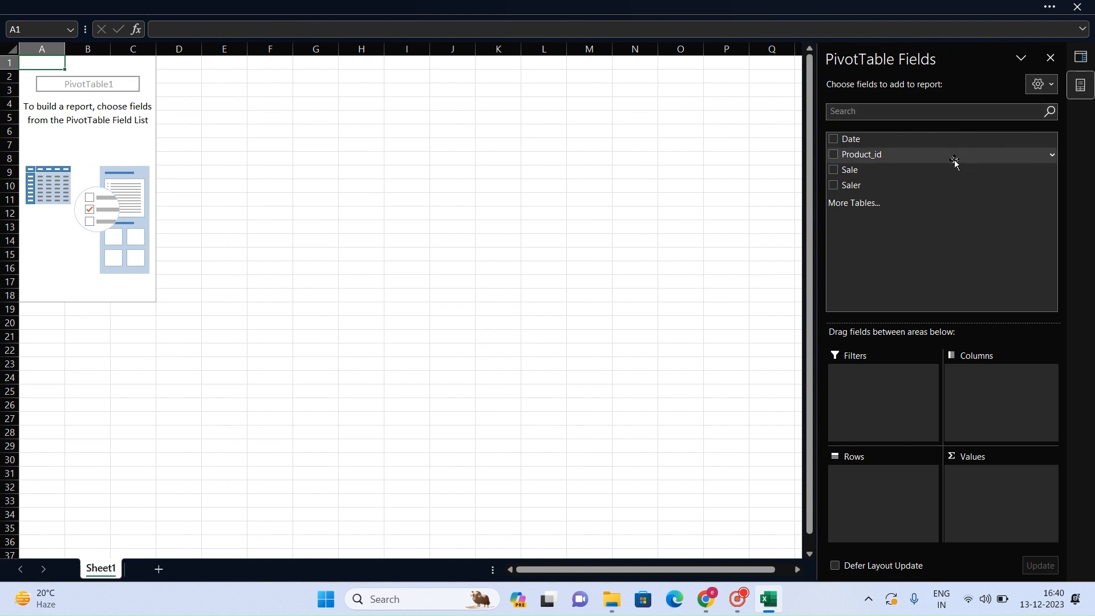
Build the PivotTable with Product_id as rows, Saler as columns and Sale as values
{"action": "left_click_drag", "start_coordinate": [953, 161], "coordinate": [875, 498]}
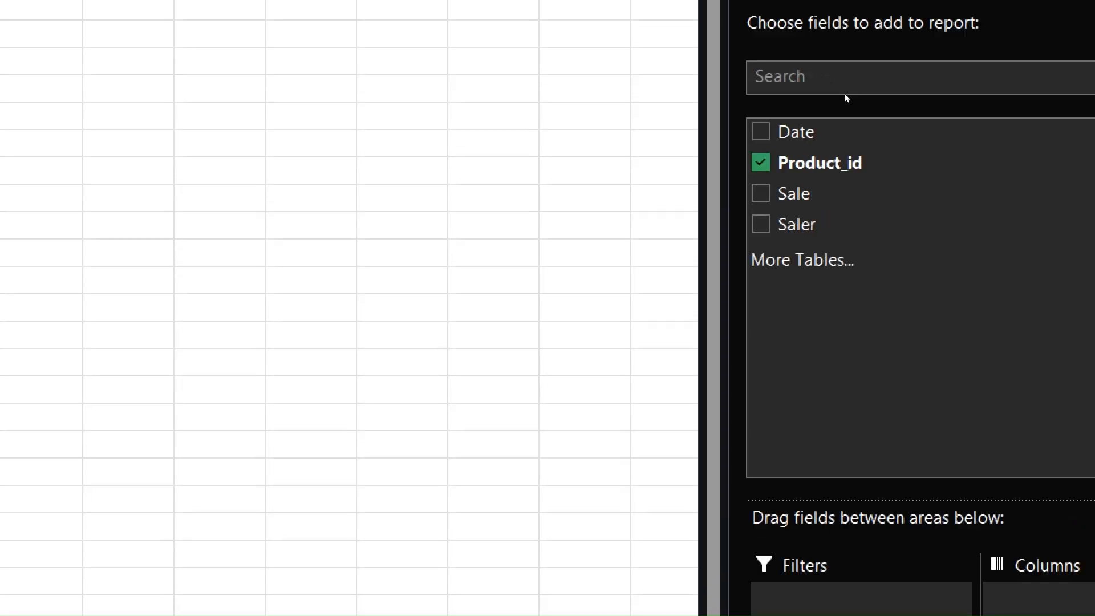
{"action": "left_click_drag", "start_coordinate": [861, 224], "coordinate": [974, 383]}
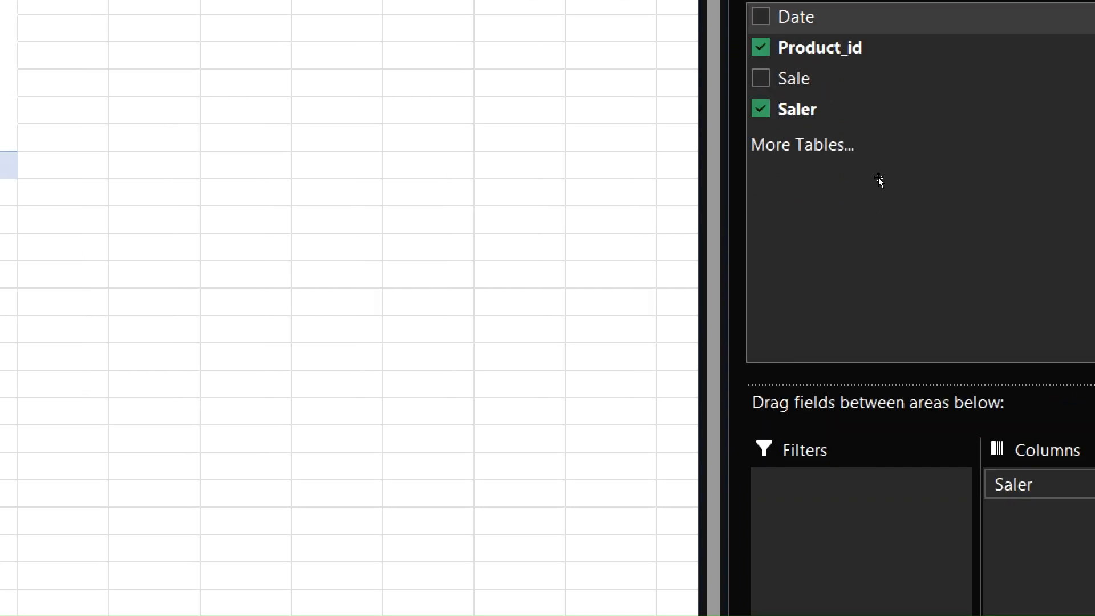
{"action": "left_click_drag", "start_coordinate": [794, 78], "coordinate": [989, 493]}
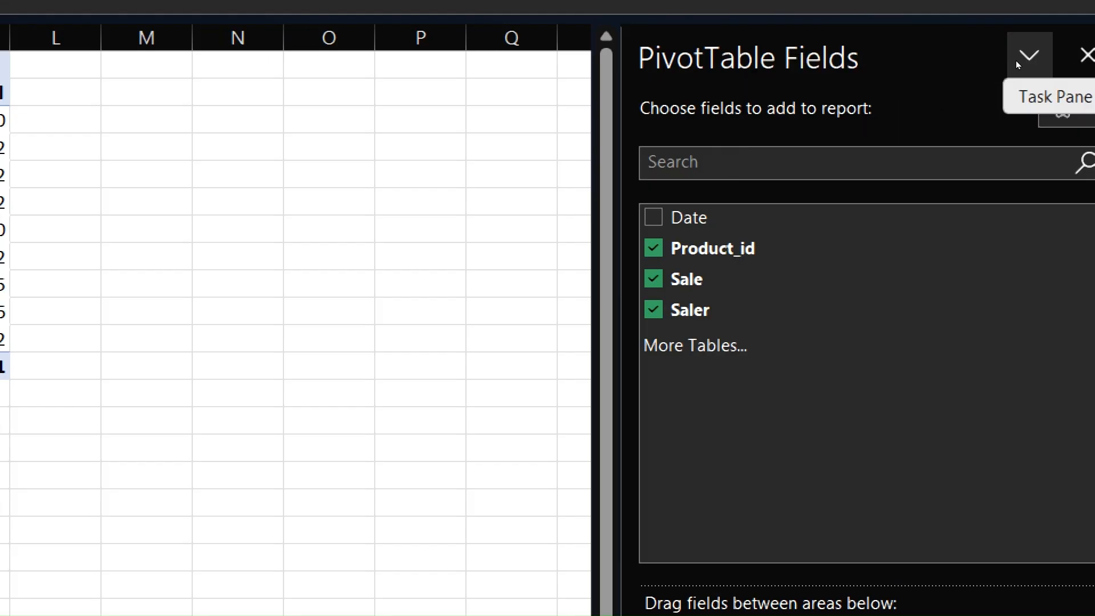
Change the append folder query's load destination from PivotTable Report to a Table in the existing worksheet at cell A1
{"action": "left_click", "coordinate": [1019, 58]}
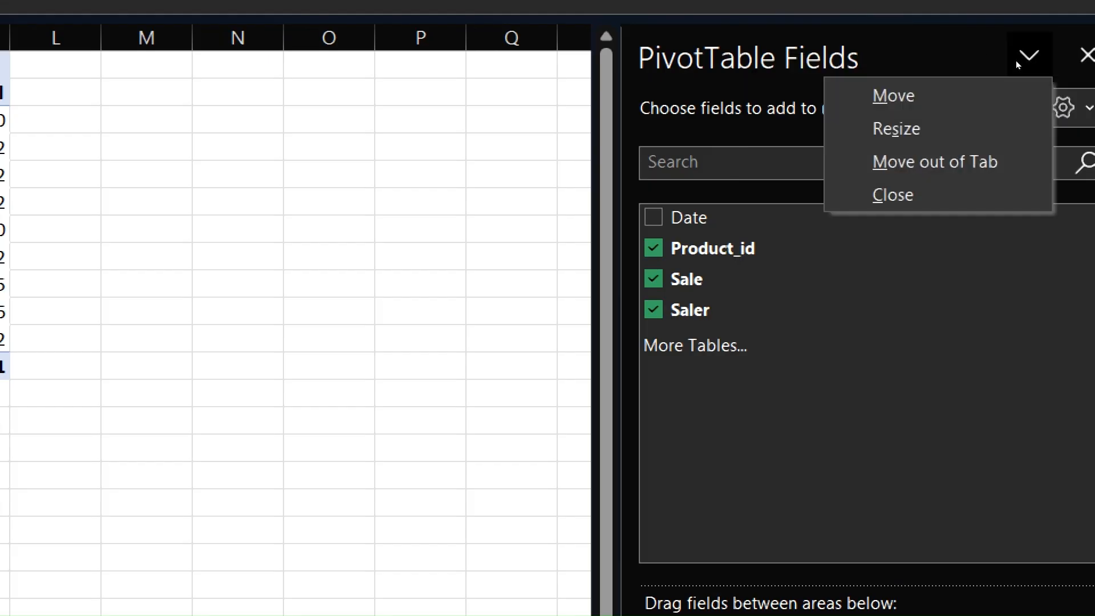
{"action": "key", "text": "Return"}
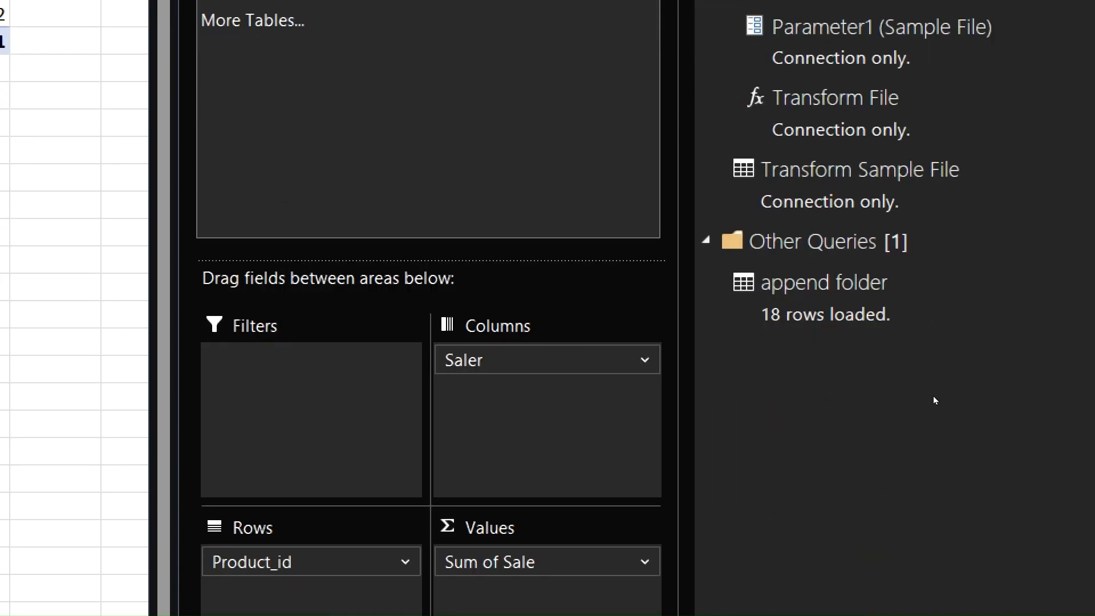
{"action": "left_click", "coordinate": [924, 344]}
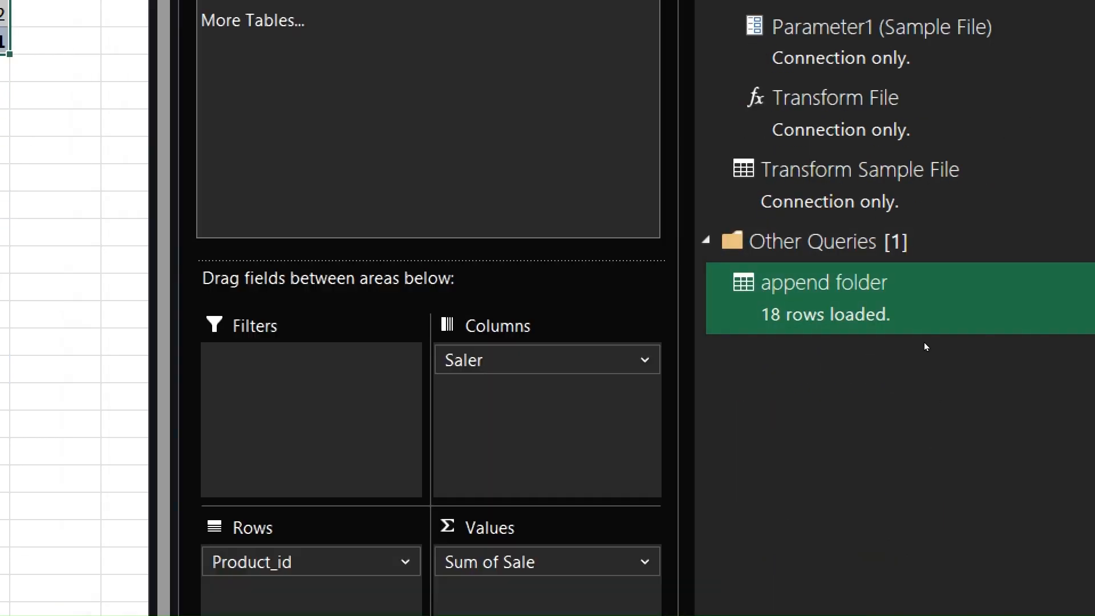
{"action": "right_click", "coordinate": [925, 345]}
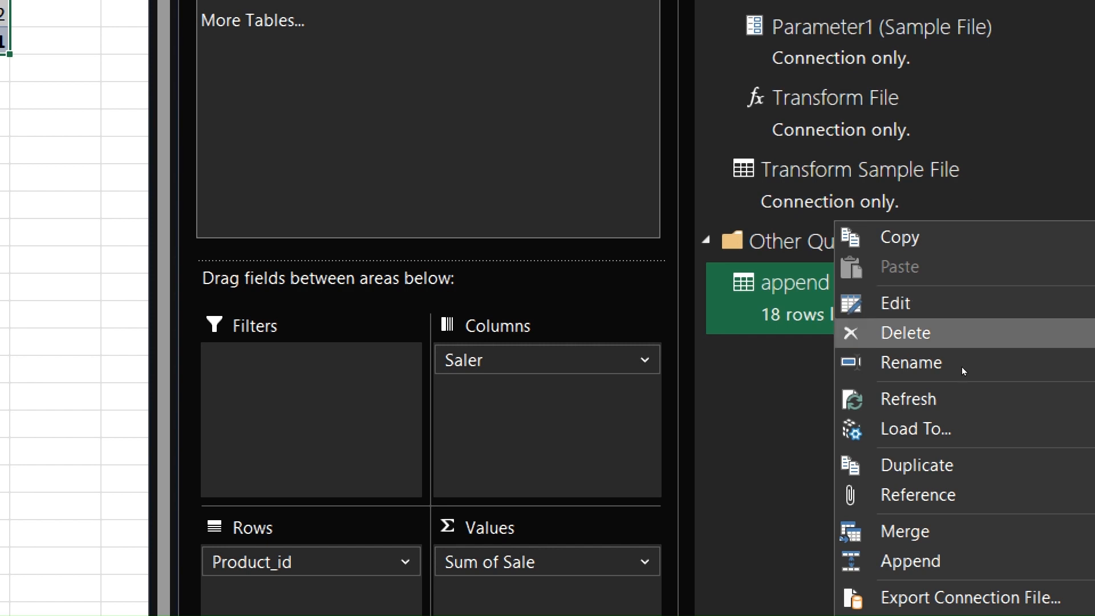
{"action": "left_click", "coordinate": [970, 415]}
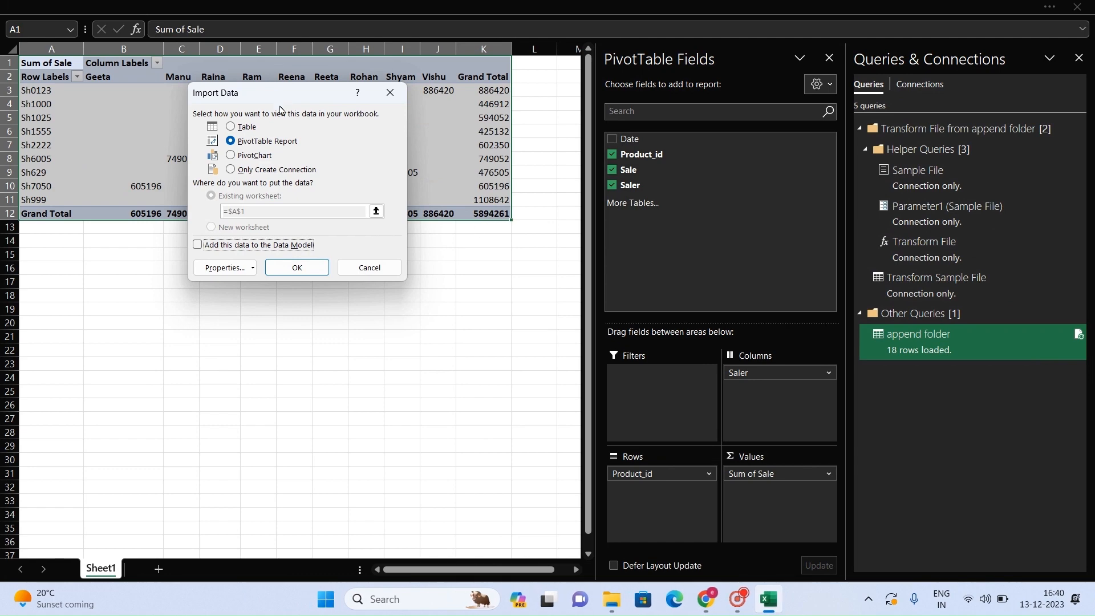
{"action": "left_click_drag", "start_coordinate": [280, 98], "coordinate": [353, 197]}
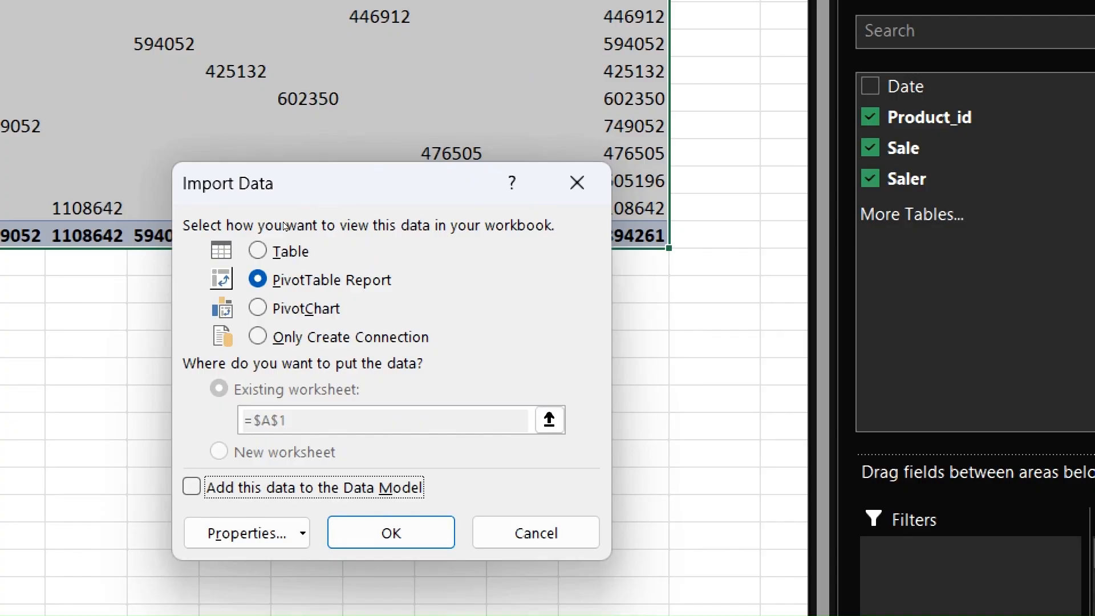
{"action": "left_click", "coordinate": [302, 248]}
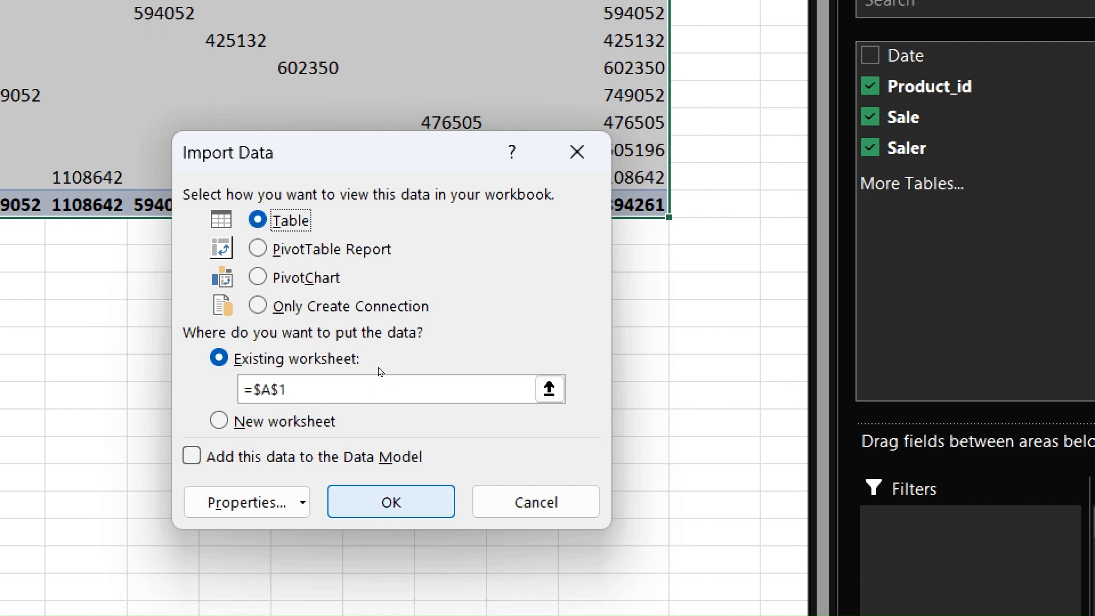
{"action": "key", "text": "Return"}
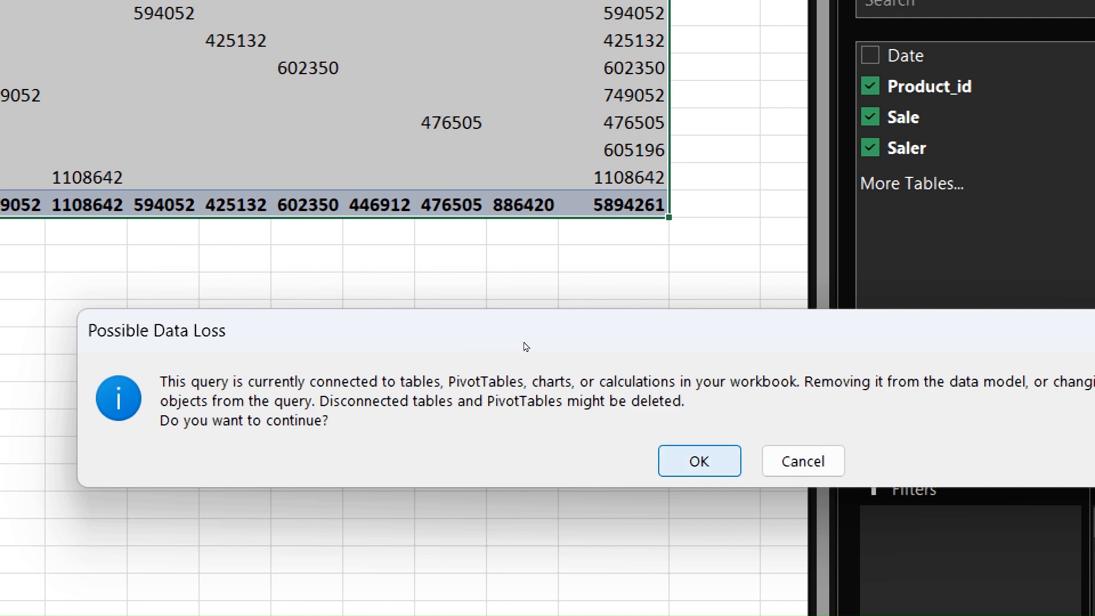
{"action": "key", "text": "Return"}
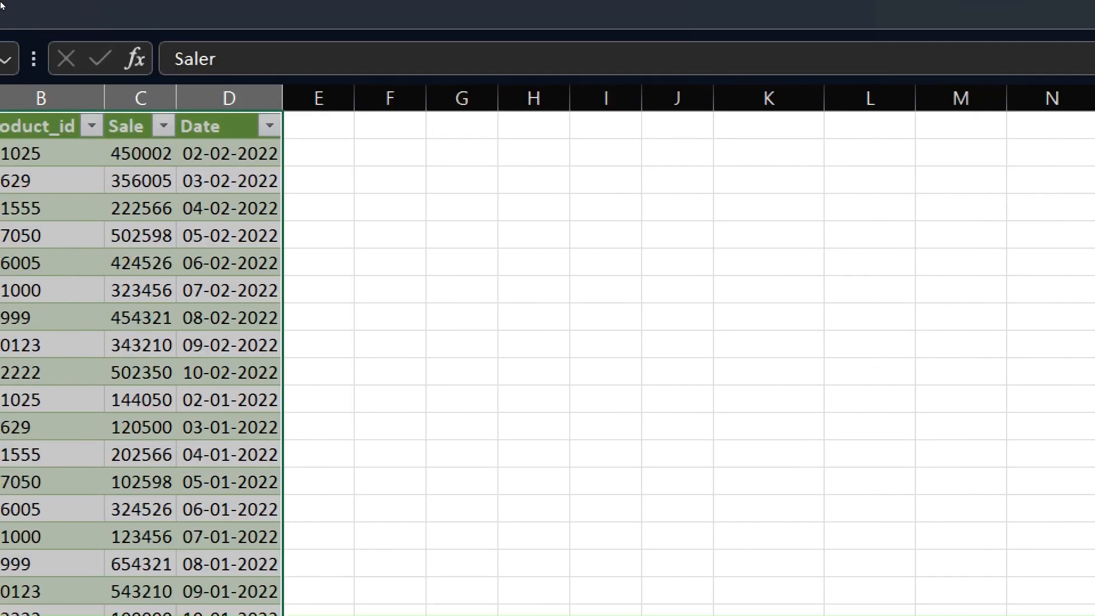
Review the append folder query's Filtered Rows and Changed Type1 steps in the query editor, and close and load the query
{"action": "key", "text": "Down"}
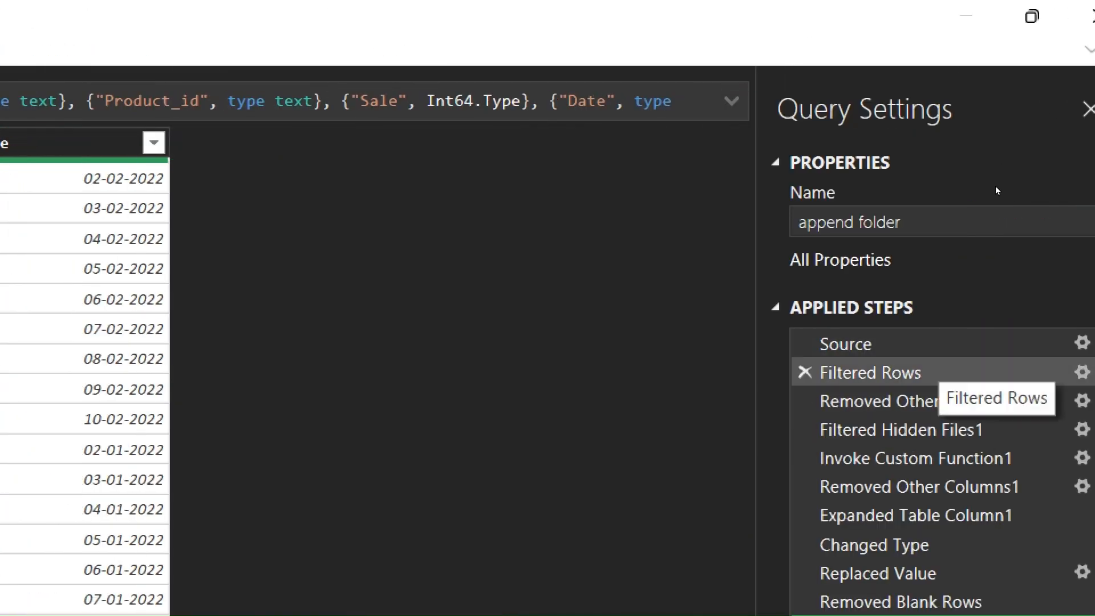
{"action": "left_click", "coordinate": [890, 372]}
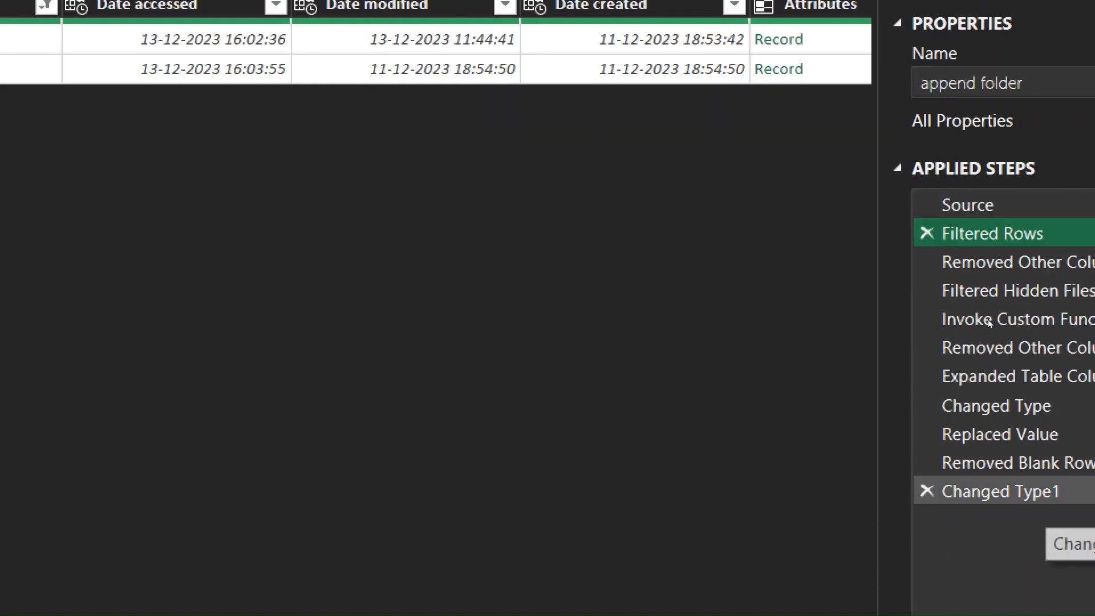
{"action": "left_click", "coordinate": [1001, 491]}
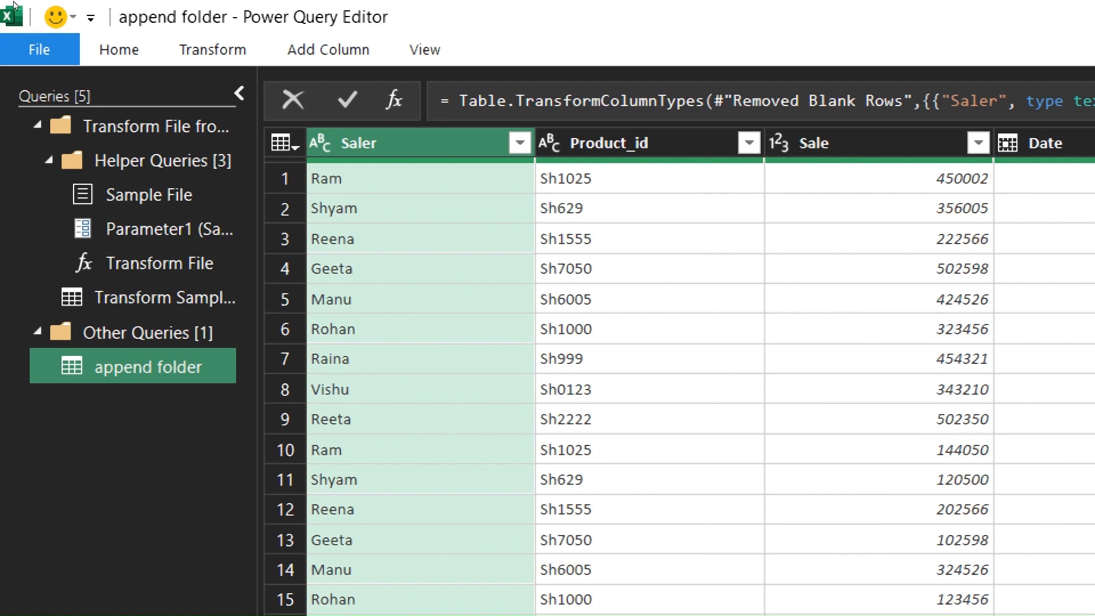
{"action": "left_click", "coordinate": [109, 49]}
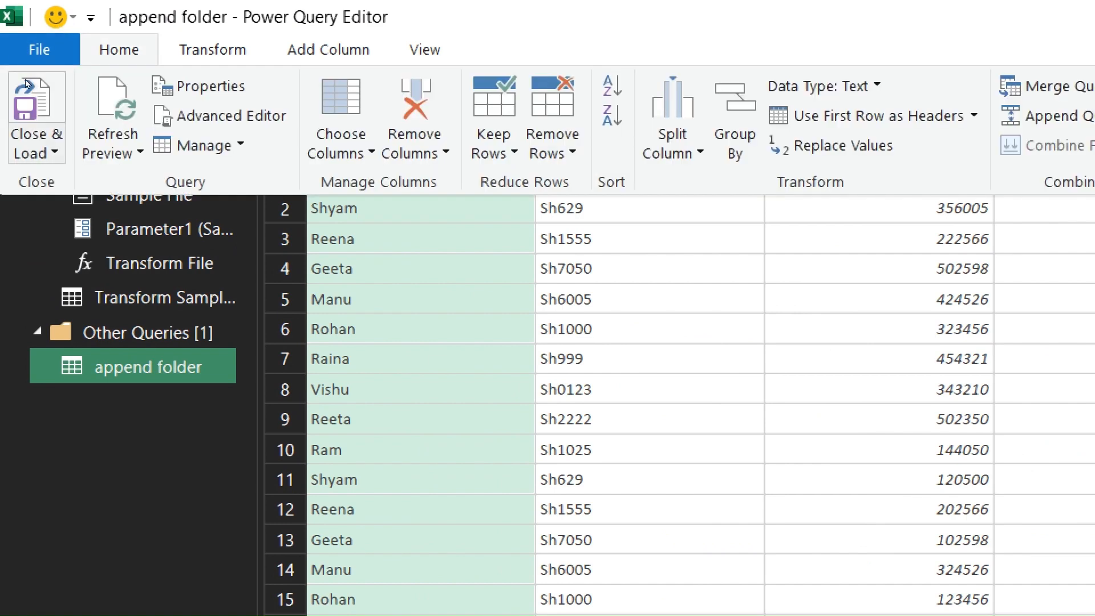
{"action": "left_click", "coordinate": [37, 146]}
{"action": "left_click", "coordinate": [34, 183]}
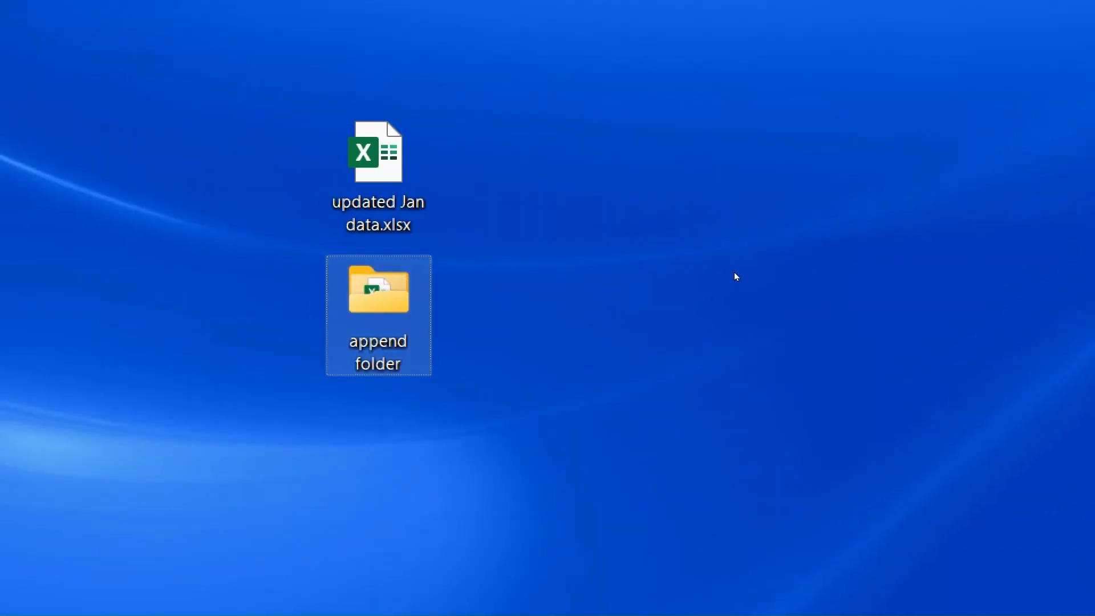
Open Feb data.csv from the desktop's append folder and widen its Date column
{"action": "key", "text": "Return"}
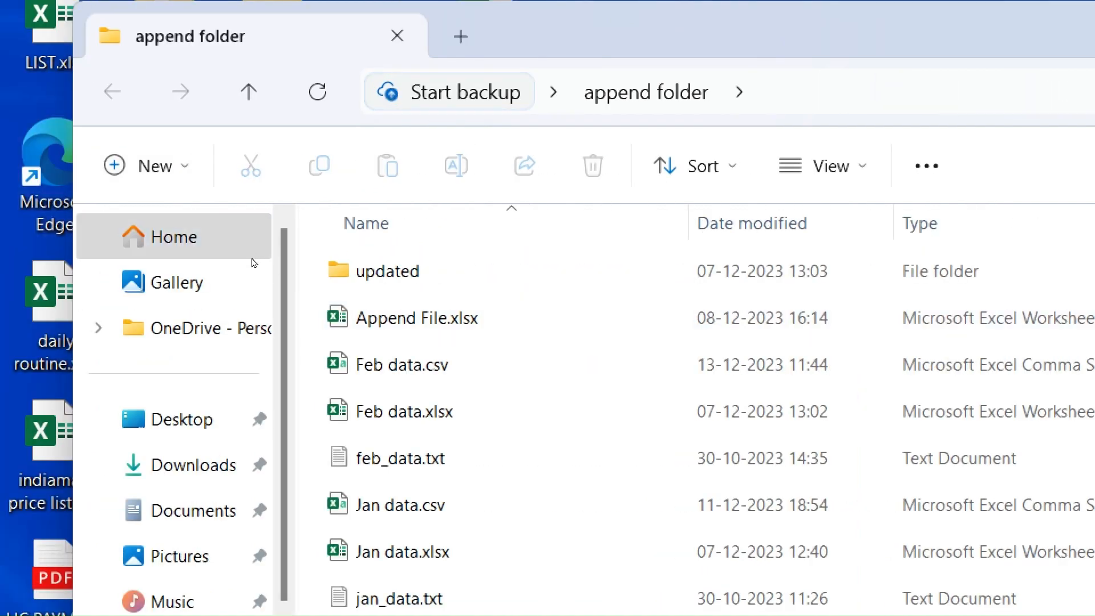
{"action": "double_click", "coordinate": [377, 365]}
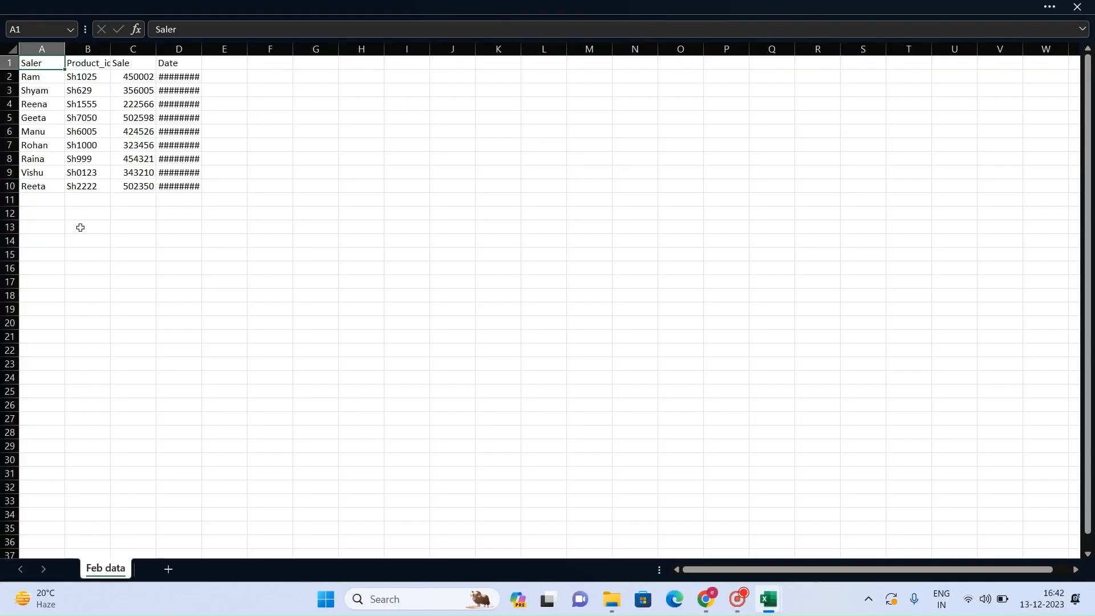
{"action": "left_click_drag", "start_coordinate": [201, 49], "coordinate": [256, 50]}
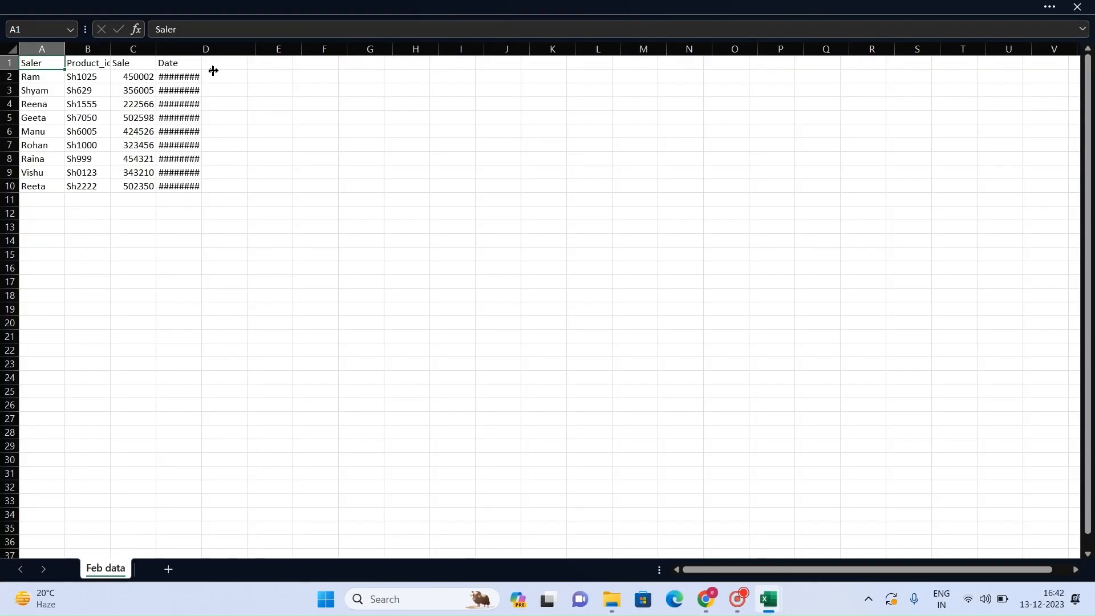
Add a row 11 with Saler xyz, filling Product_id, Sale and Date down from the row above
{"action": "left_click", "coordinate": [39, 201]}
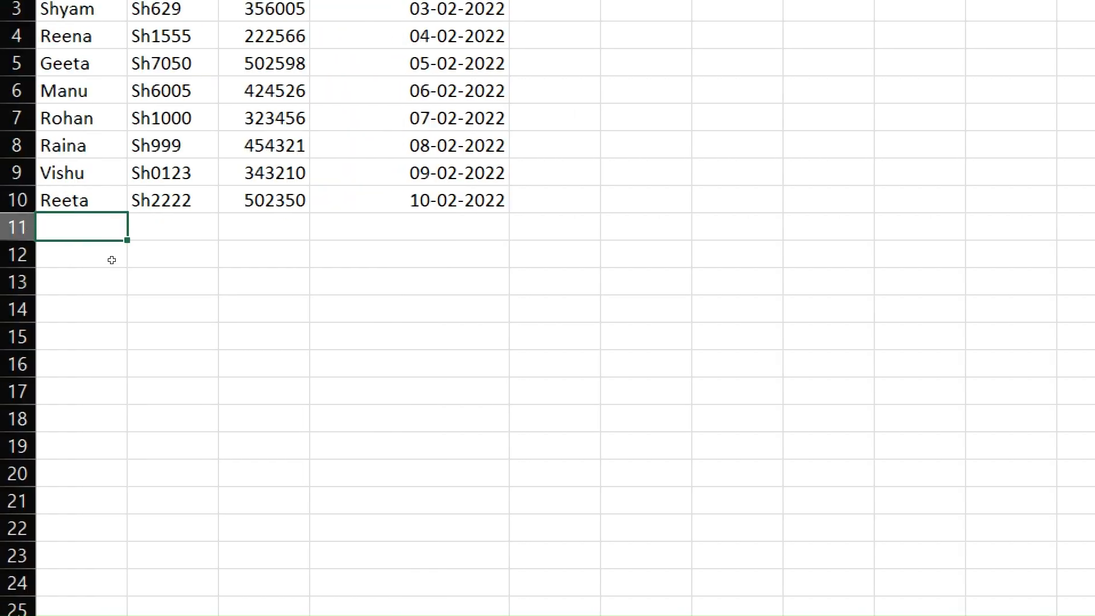
{"action": "type", "text": "xyz"}
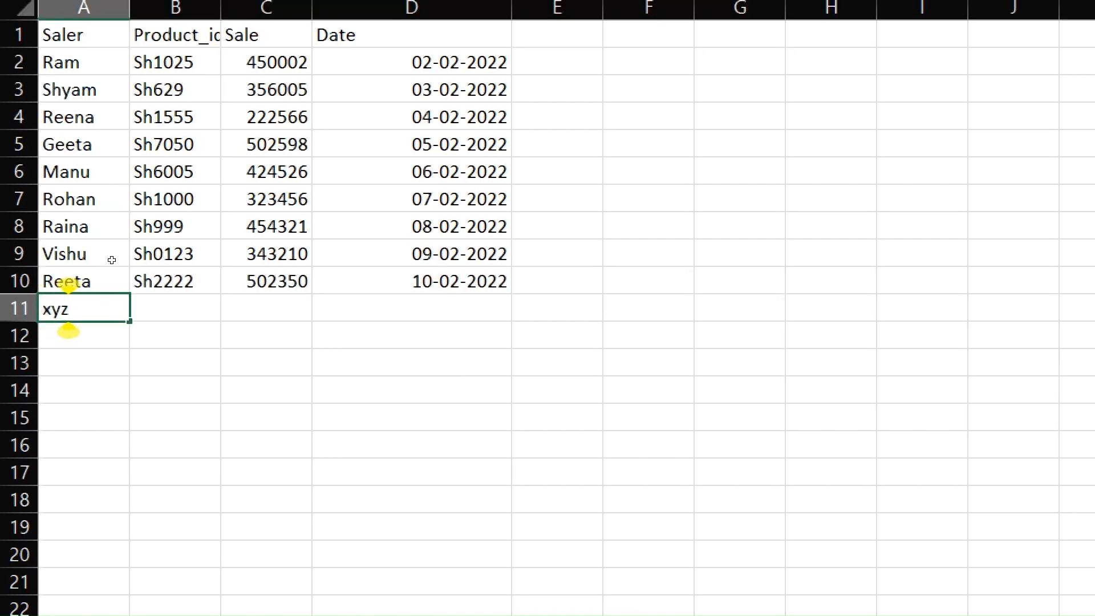
{"action": "key", "text": "Tab"}
{"action": "key", "text": "shift+Right"}
{"action": "key", "text": "shift+Right"}
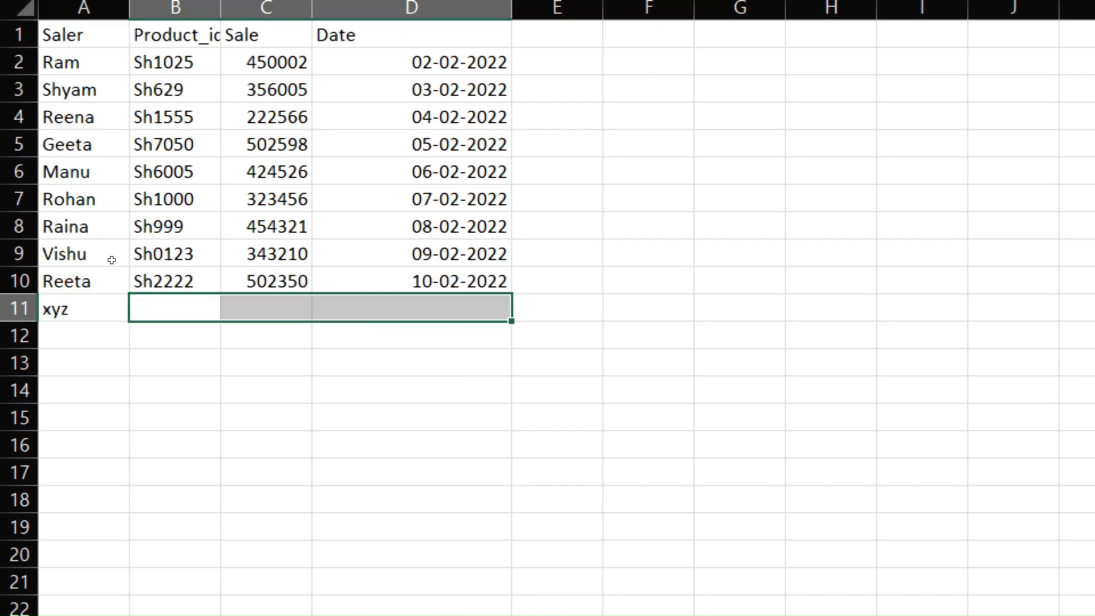
{"action": "key", "text": "ctrl+d"}
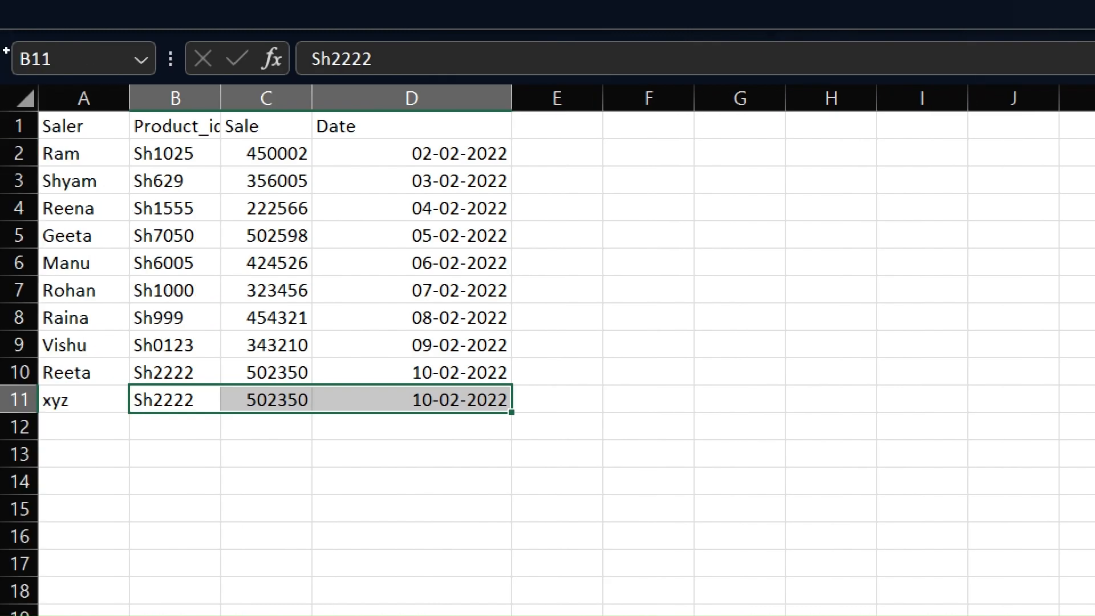
Refresh the appended query table in the other workbook and select row 11 to check the added xyz record
{"action": "left_click", "coordinate": [385, 263]}
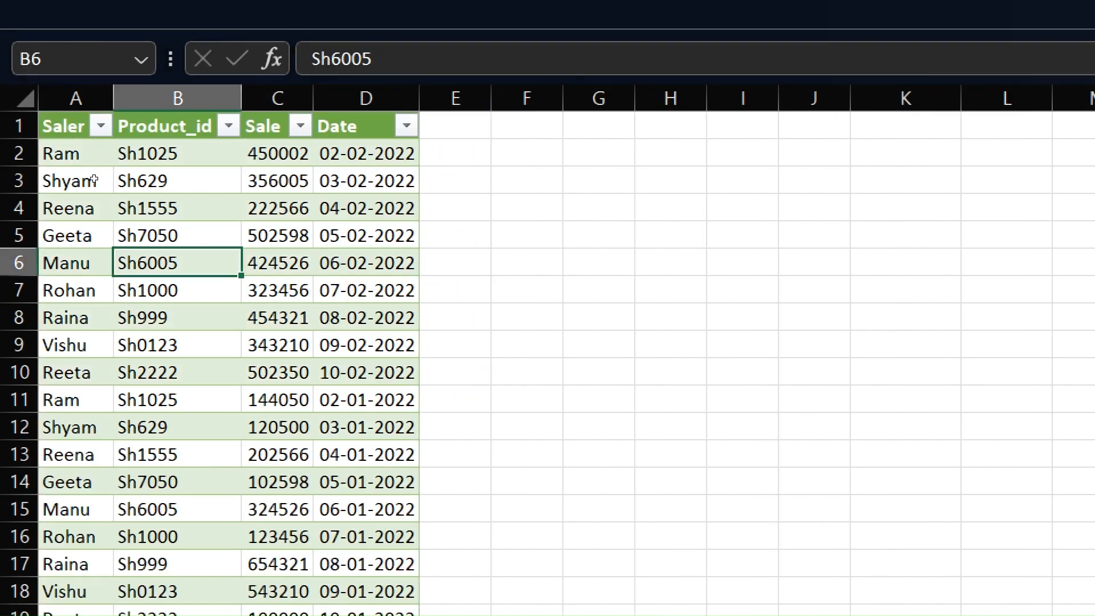
{"action": "right_click", "coordinate": [185, 267]}
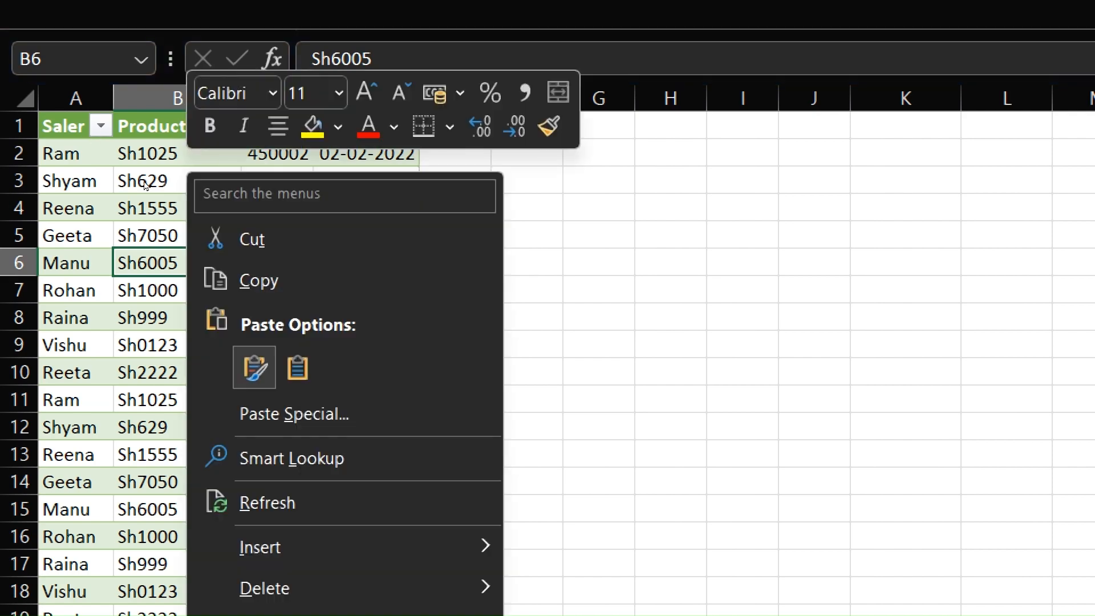
{"action": "left_click", "coordinate": [741, 341]}
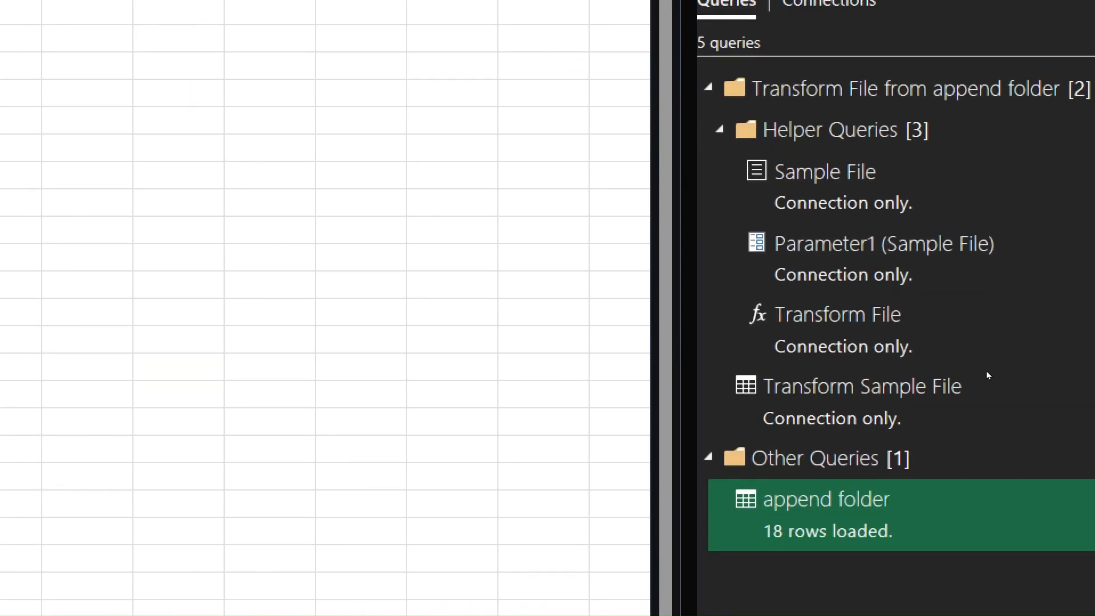
{"action": "mouse_move", "coordinate": [799, 514]}
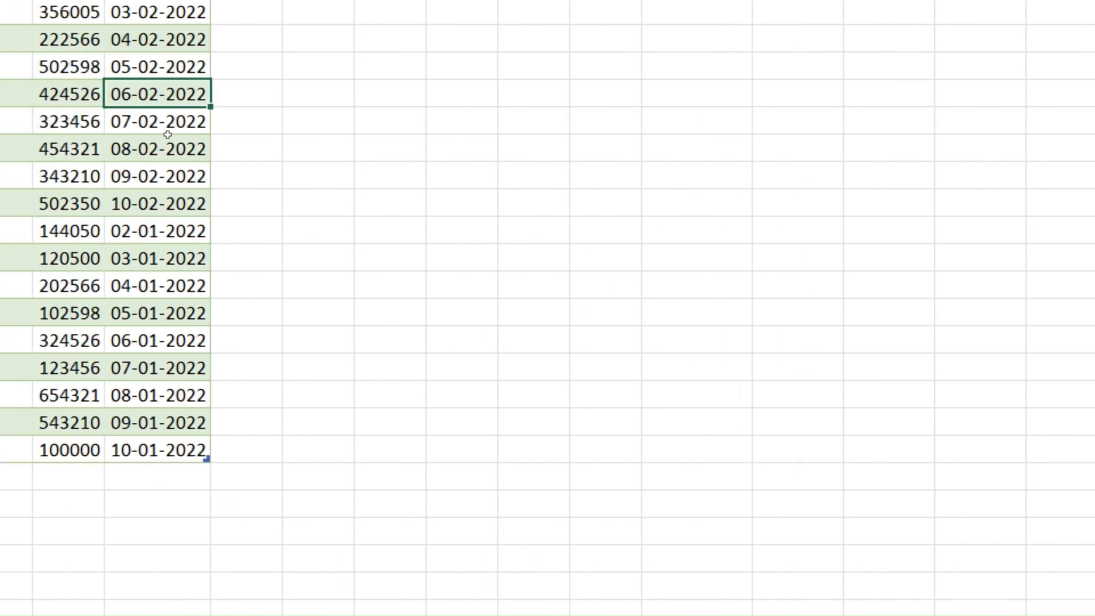
{"action": "right_click", "coordinate": [167, 134]}
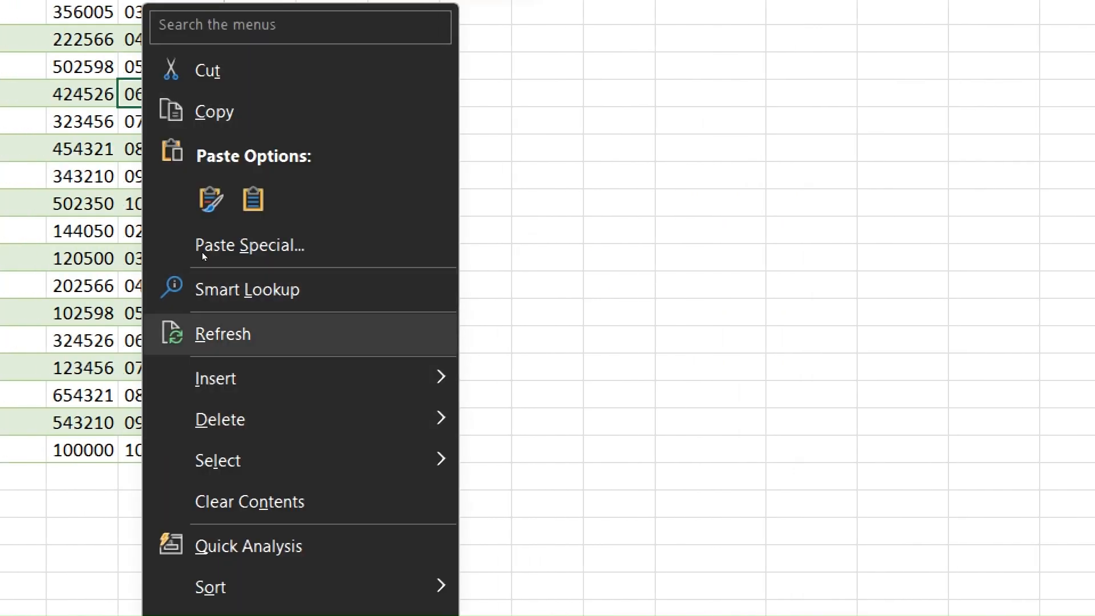
{"action": "left_click", "coordinate": [201, 252]}
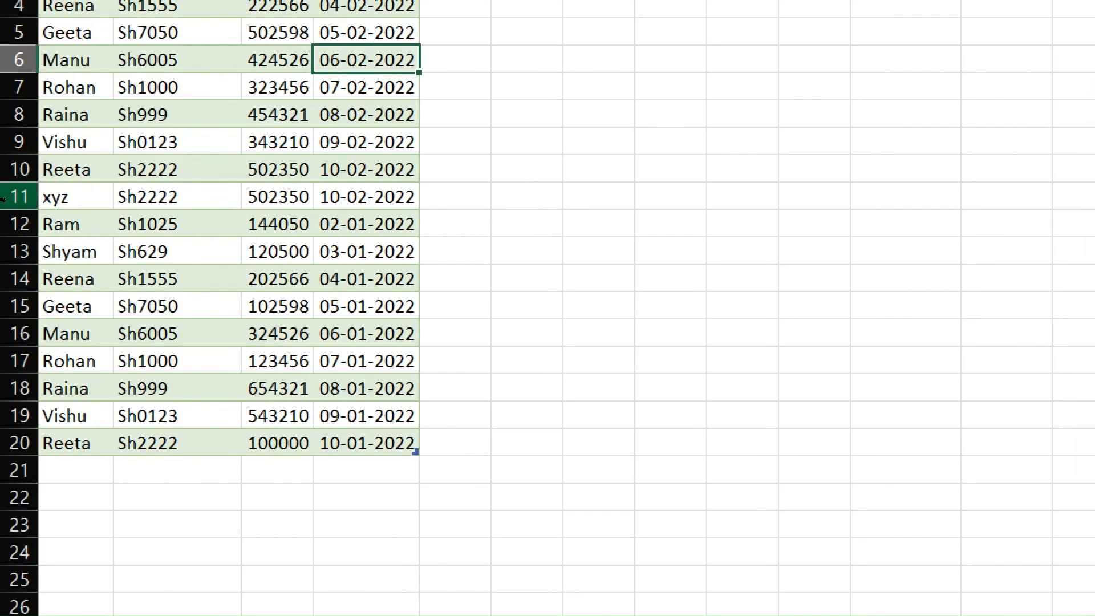
{"action": "left_click", "coordinate": [10, 195]}
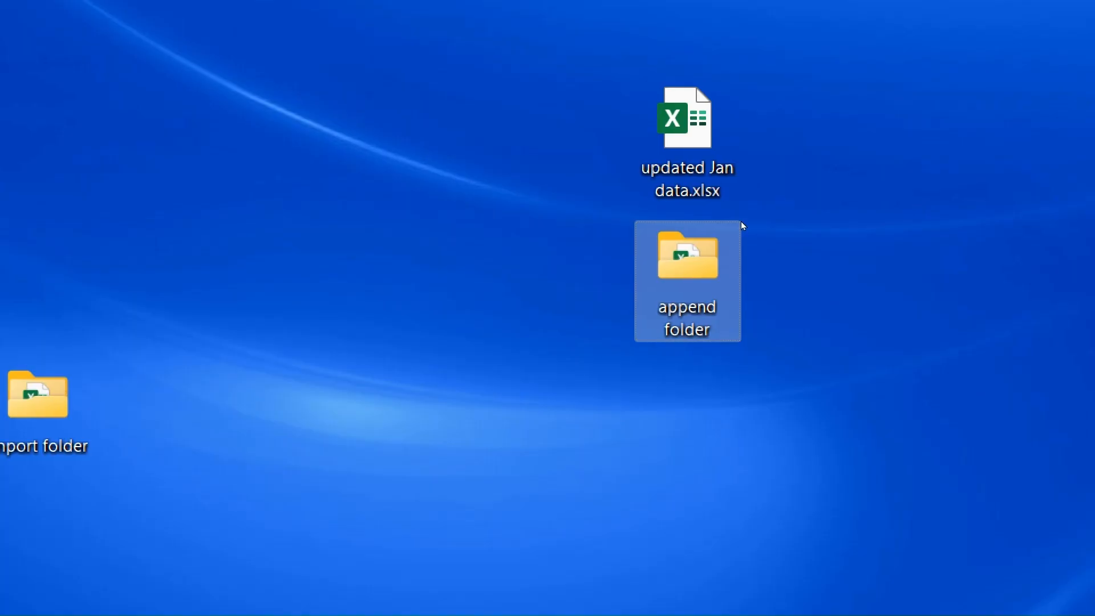
Copy Feb data.csv from the desktop's append folder into its updated subfolder
{"action": "left_click", "coordinate": [735, 240]}
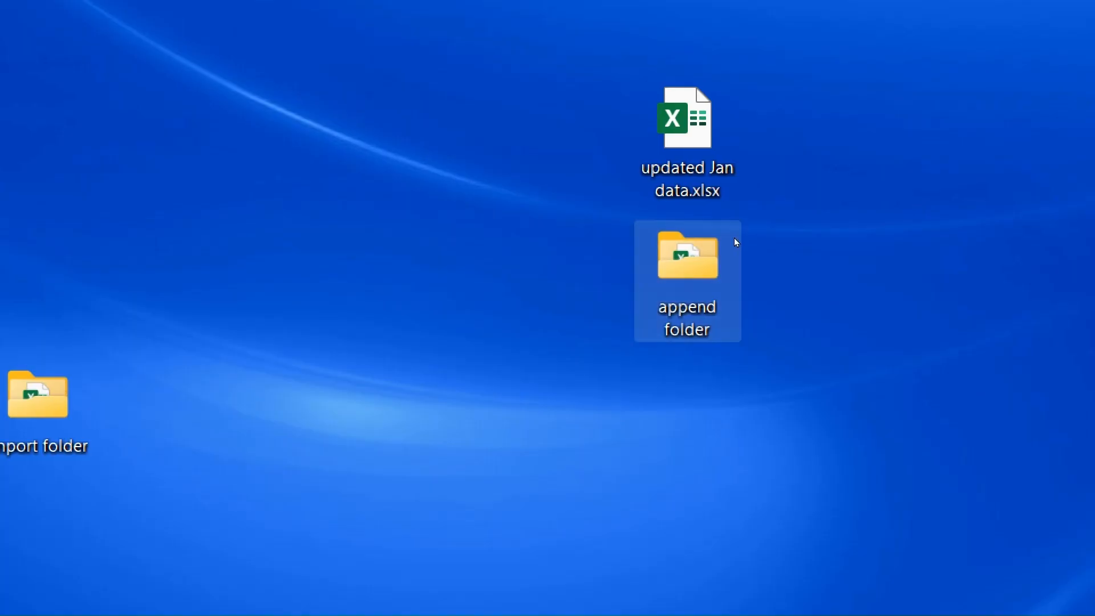
{"action": "double_click", "coordinate": [735, 242]}
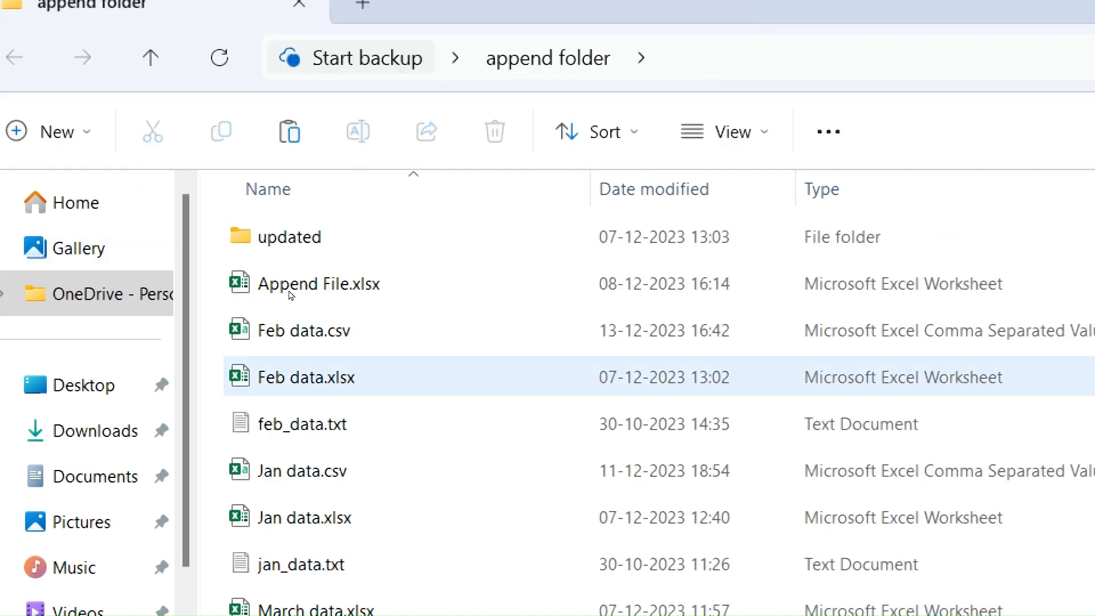
{"action": "left_click", "coordinate": [279, 330]}
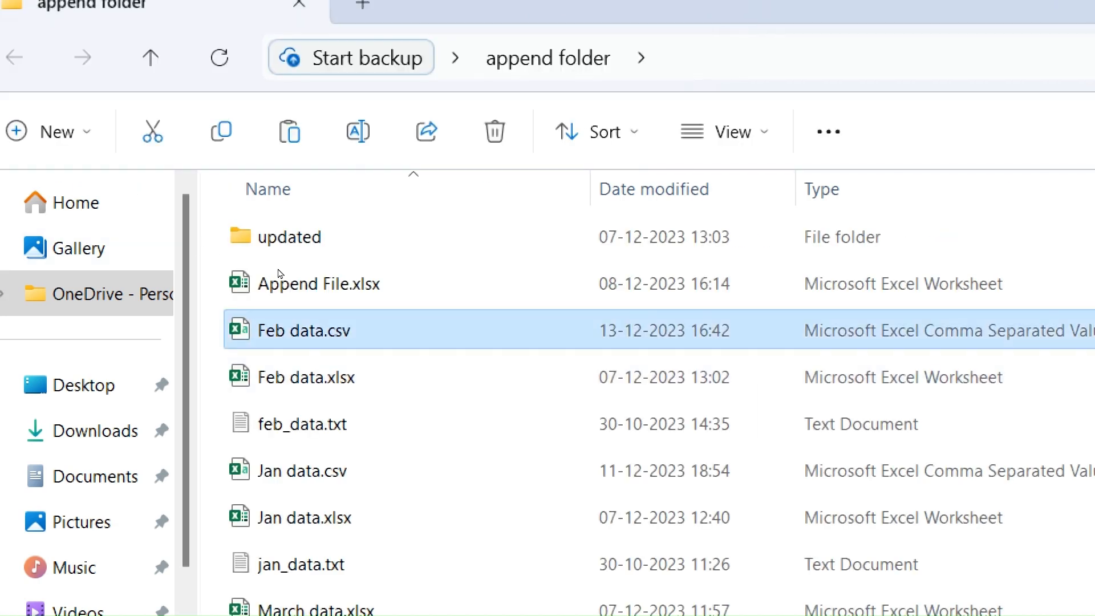
{"action": "key", "text": "Menu"}
{"action": "left_click", "coordinate": [289, 237]}
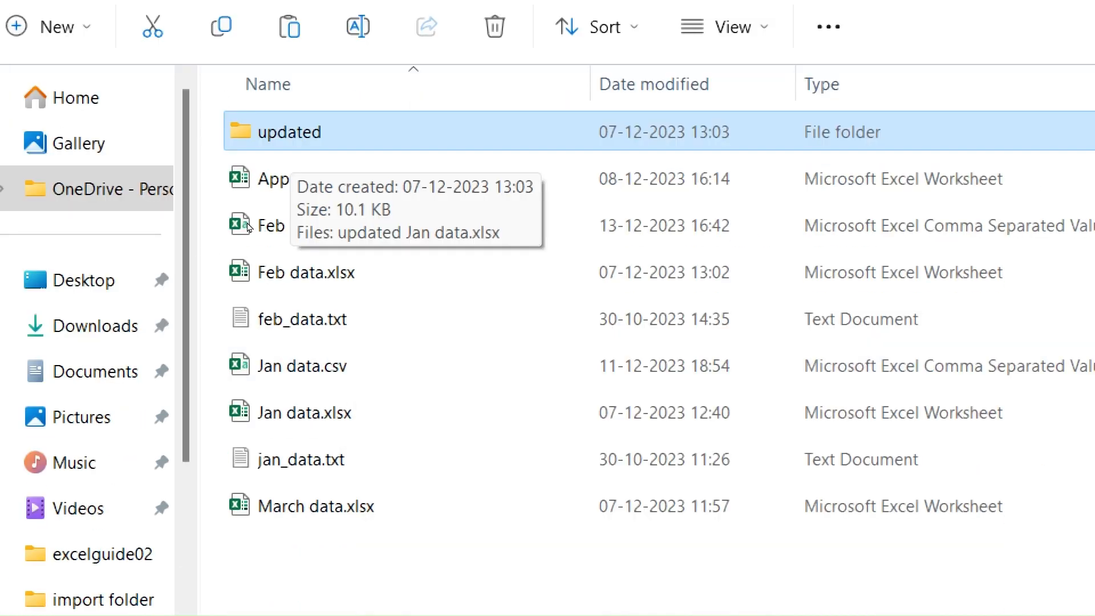
{"action": "double_click", "coordinate": [290, 236]}
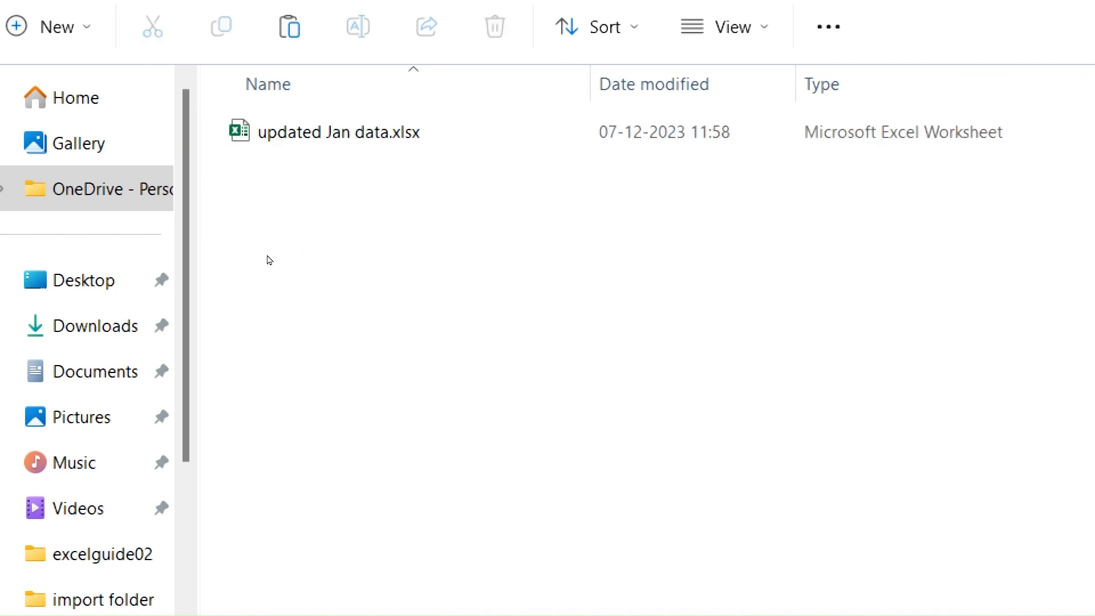
{"action": "key", "text": "Menu"}
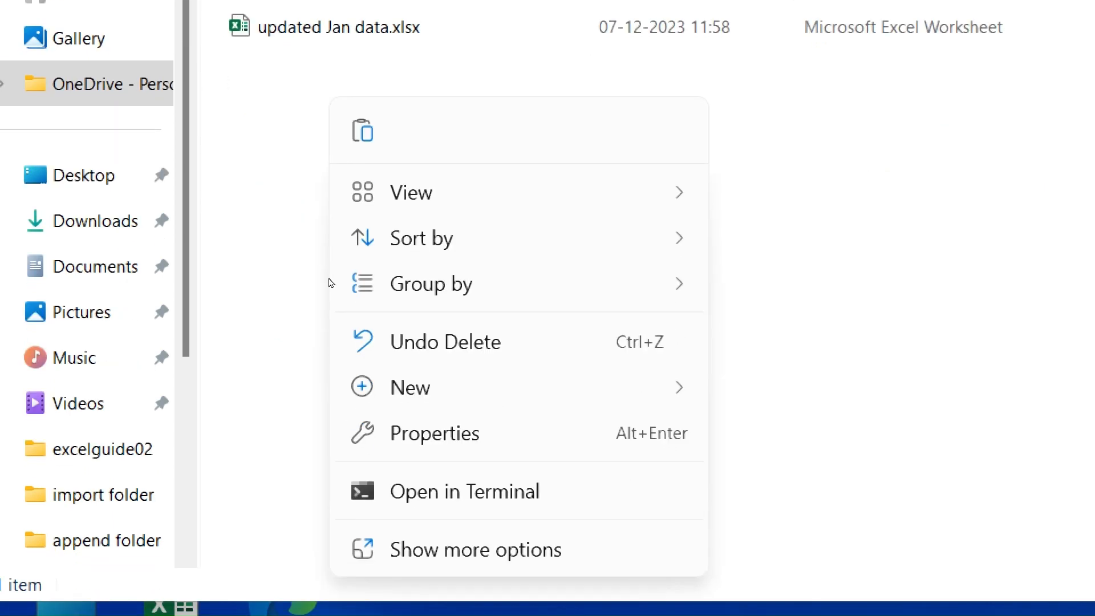
{"action": "key", "text": "ctrl+v"}
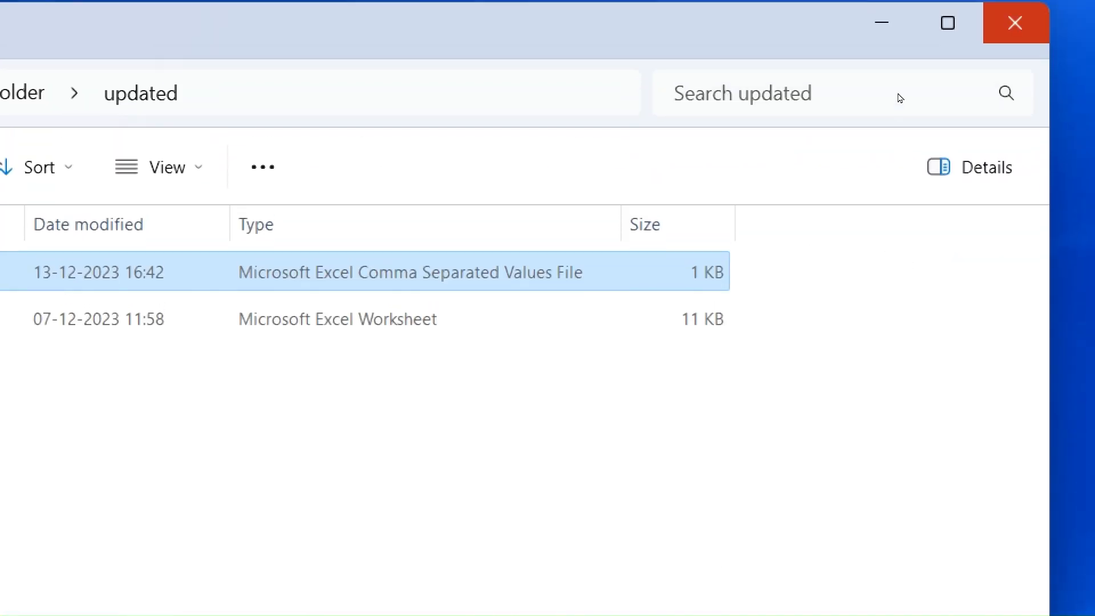
Close the updated folder window, refresh the appended query table, and look through the rows down to the end
{"action": "left_click", "coordinate": [1015, 22]}
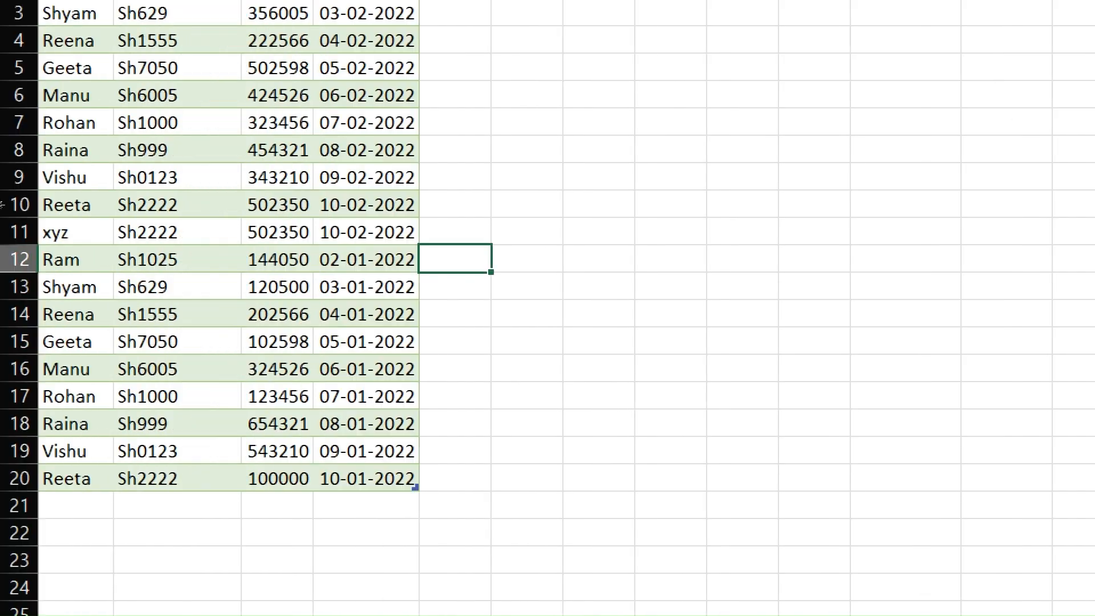
{"action": "right_click", "coordinate": [78, 150]}
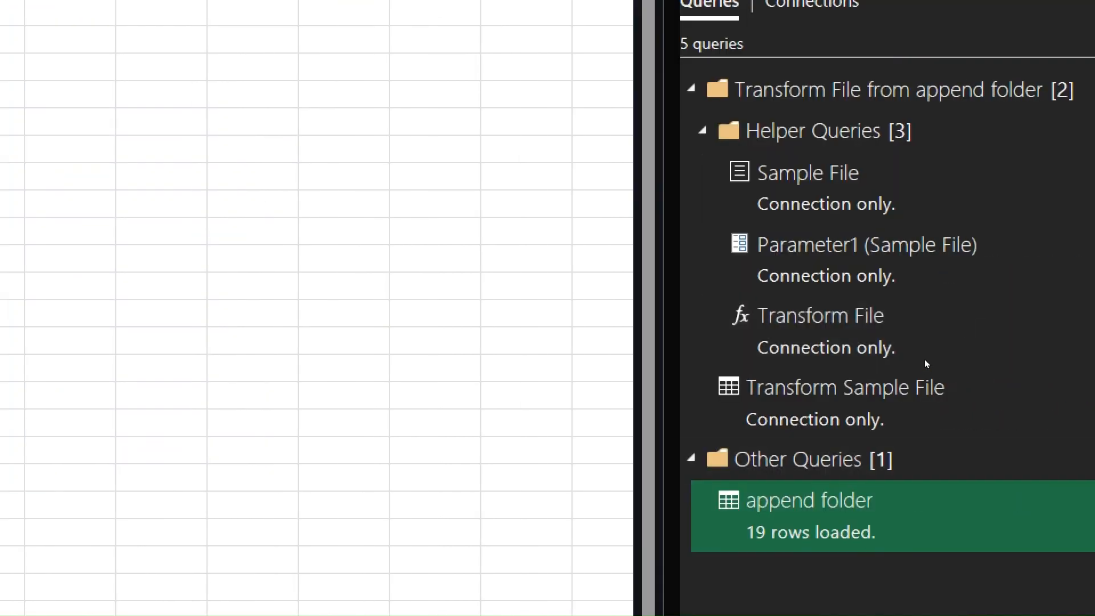
{"action": "mouse_move", "coordinate": [810, 513]}
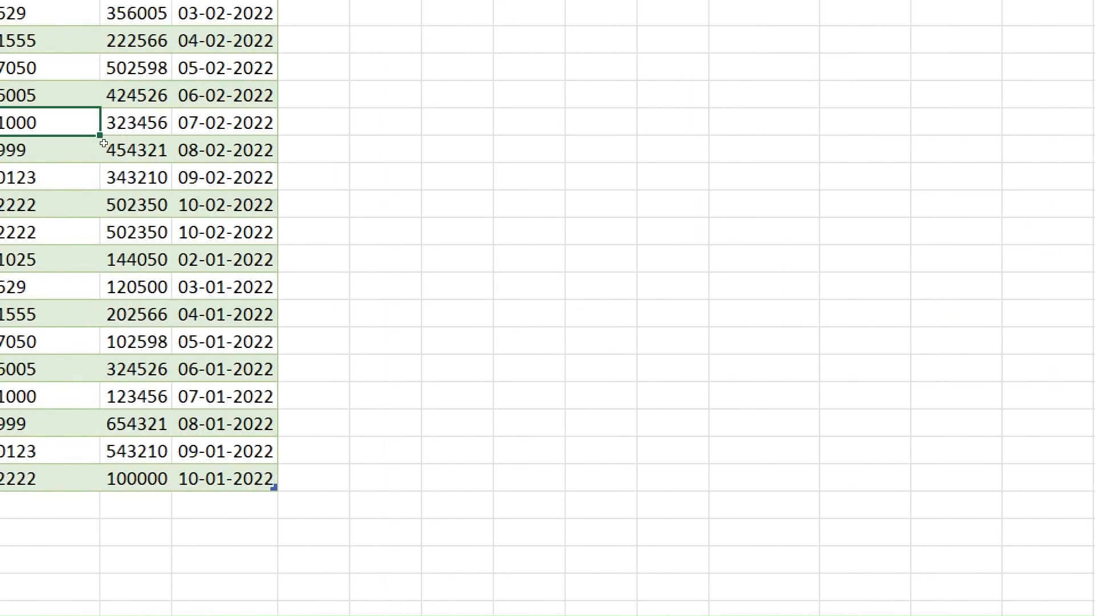
{"action": "right_click", "coordinate": [81, 101]}
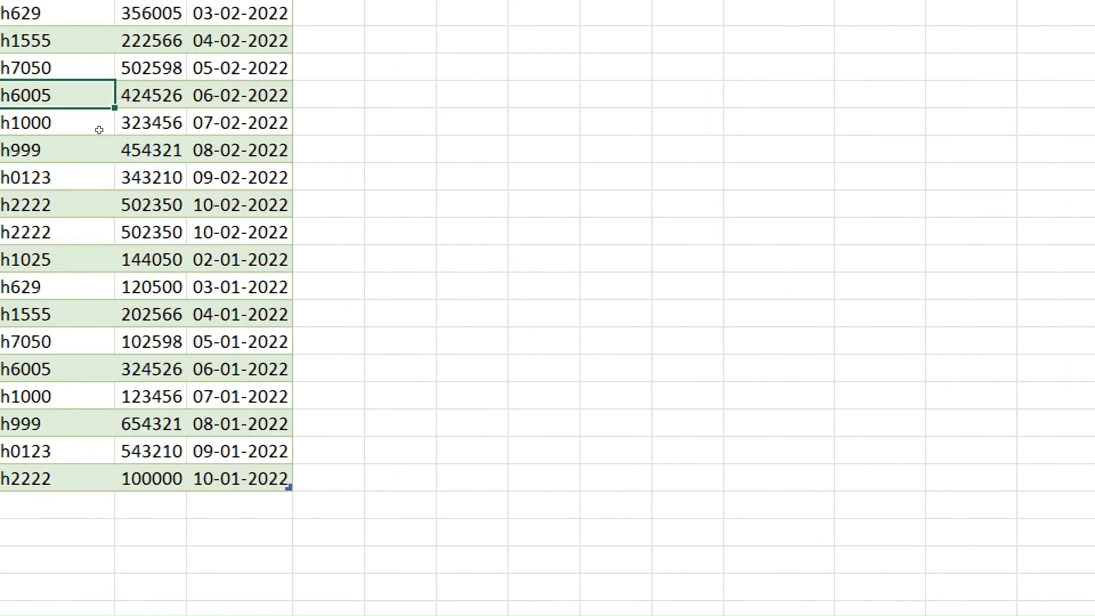
{"action": "left_click", "coordinate": [154, 335]}
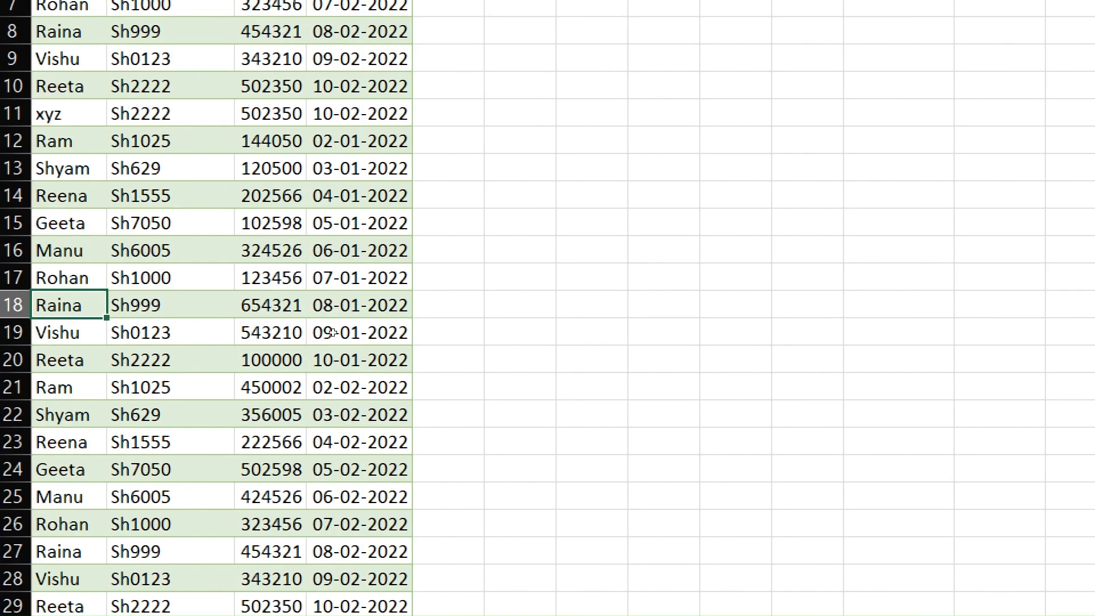
{"action": "scroll", "coordinate": [337, 313], "scroll_direction": "down", "scroll_amount": 2}
{"action": "scroll", "coordinate": [334, 328], "scroll_direction": "up", "scroll_amount": 2}
{"action": "scroll", "coordinate": [332, 332], "scroll_direction": "down", "scroll_amount": 2}
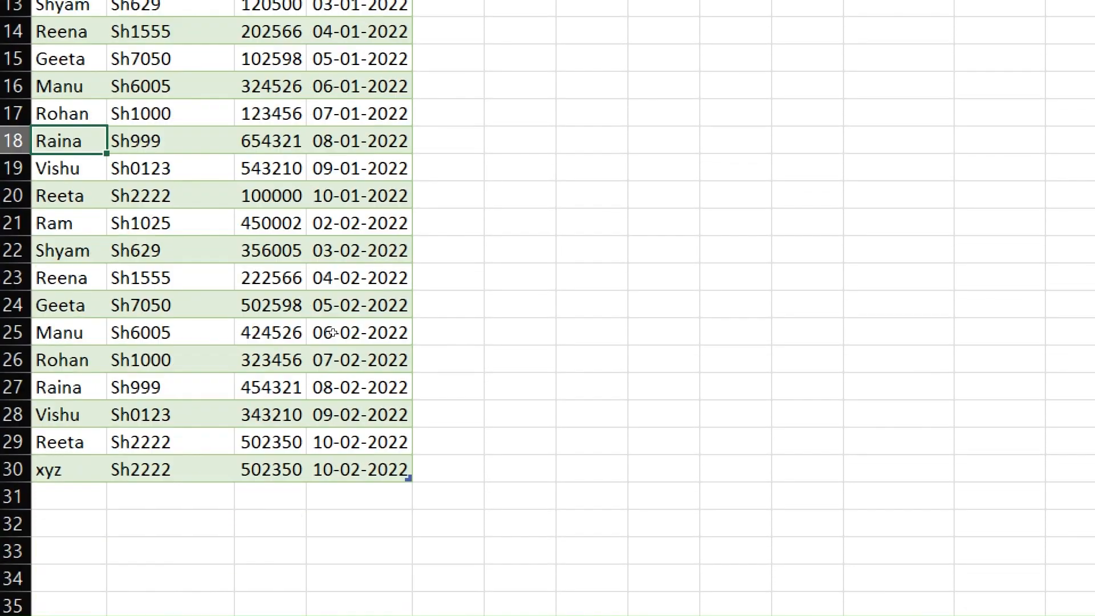
{"action": "scroll", "coordinate": [332, 332], "scroll_direction": "up", "scroll_amount": 2}
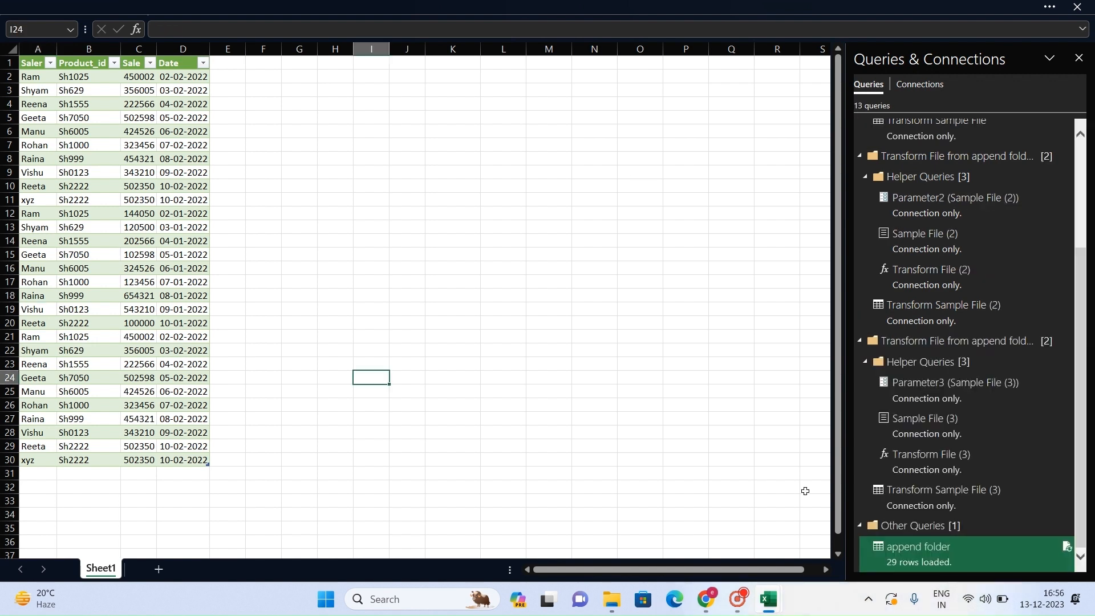
Open the append folder query for editing and, after its Source step, insert a step that keeps only the Name column
{"action": "double_click", "coordinate": [961, 556]}
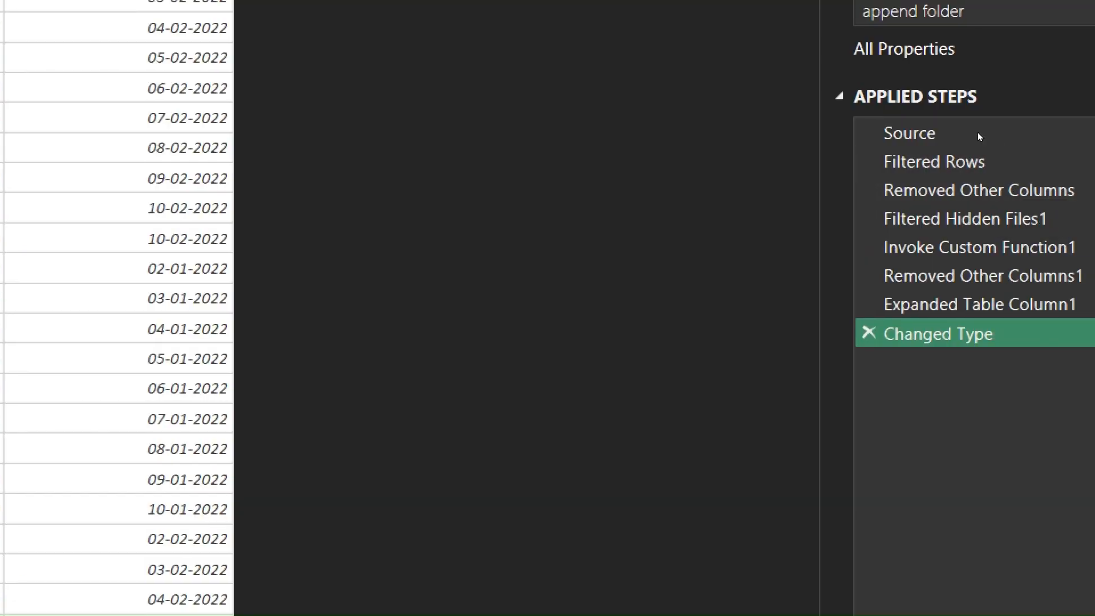
{"action": "left_click", "coordinate": [958, 137]}
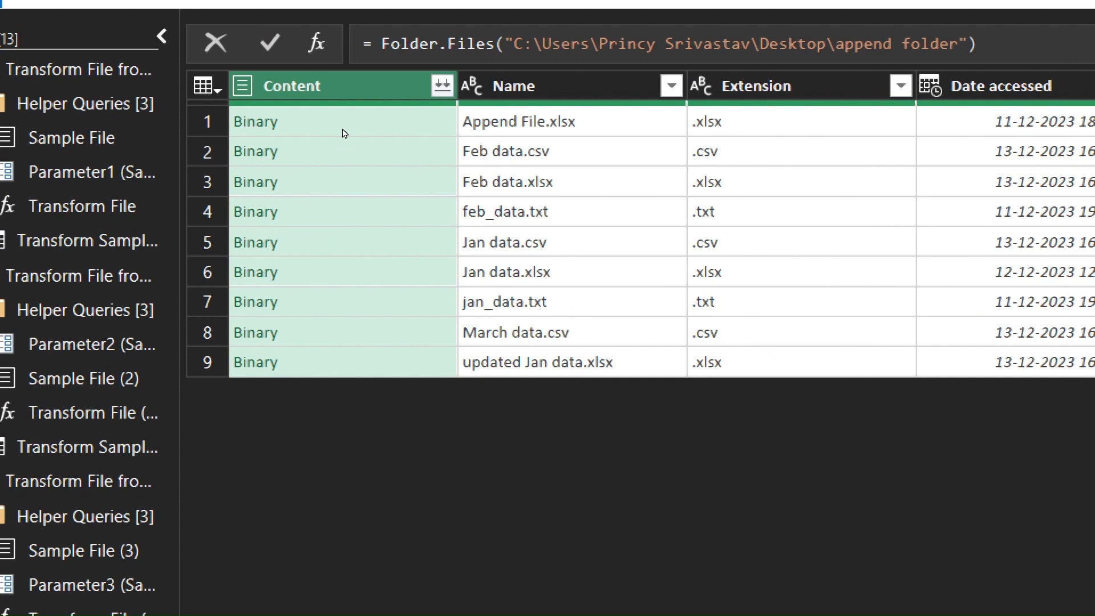
{"action": "left_click", "coordinate": [570, 85]}
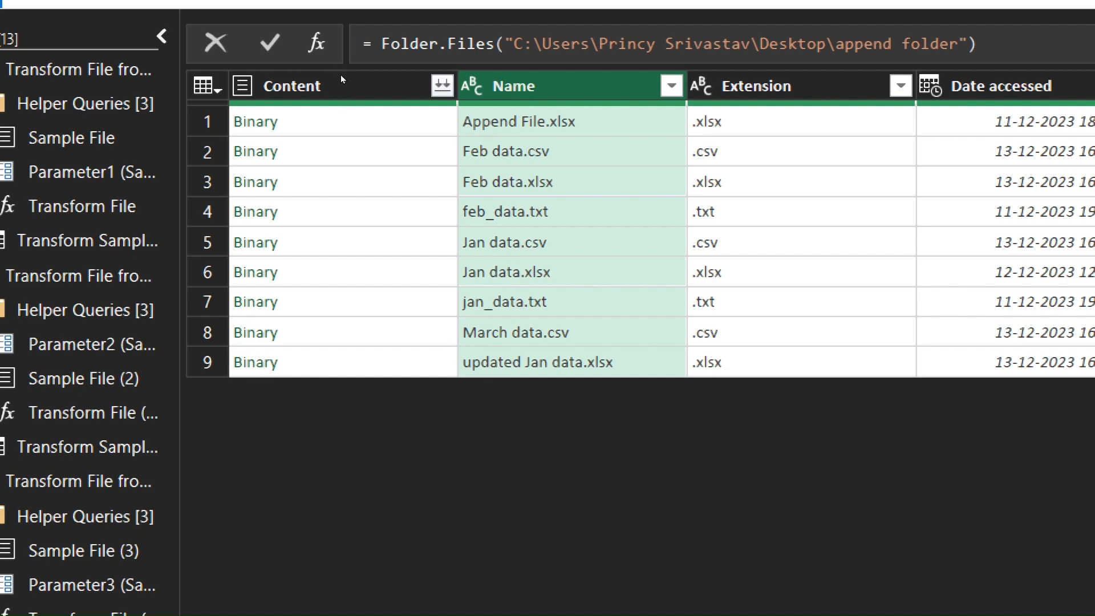
{"action": "right_click", "coordinate": [600, 90]}
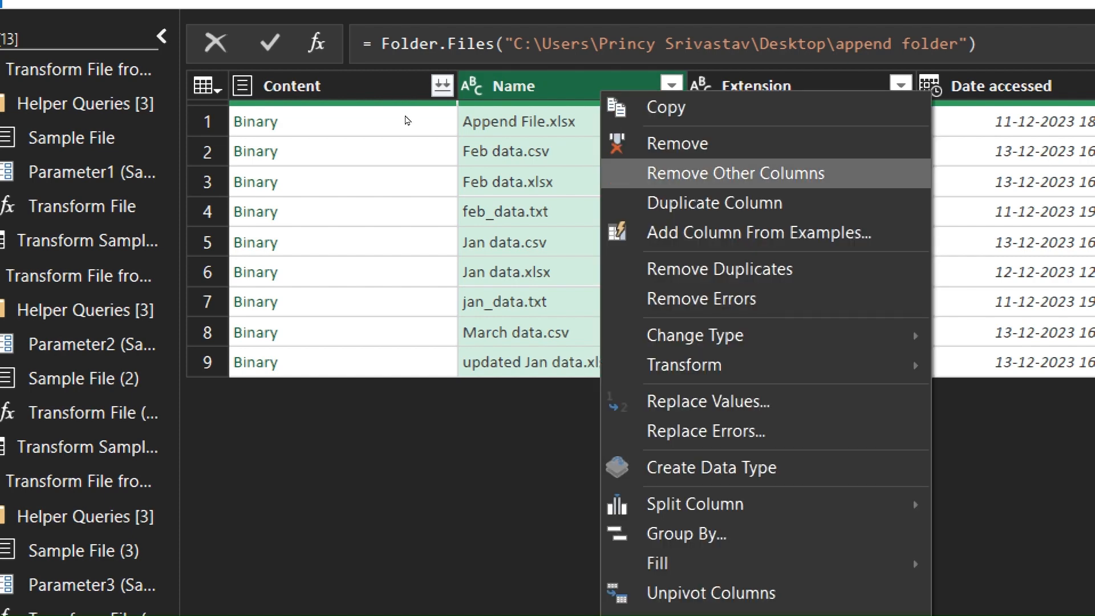
{"action": "left_click", "coordinate": [724, 175]}
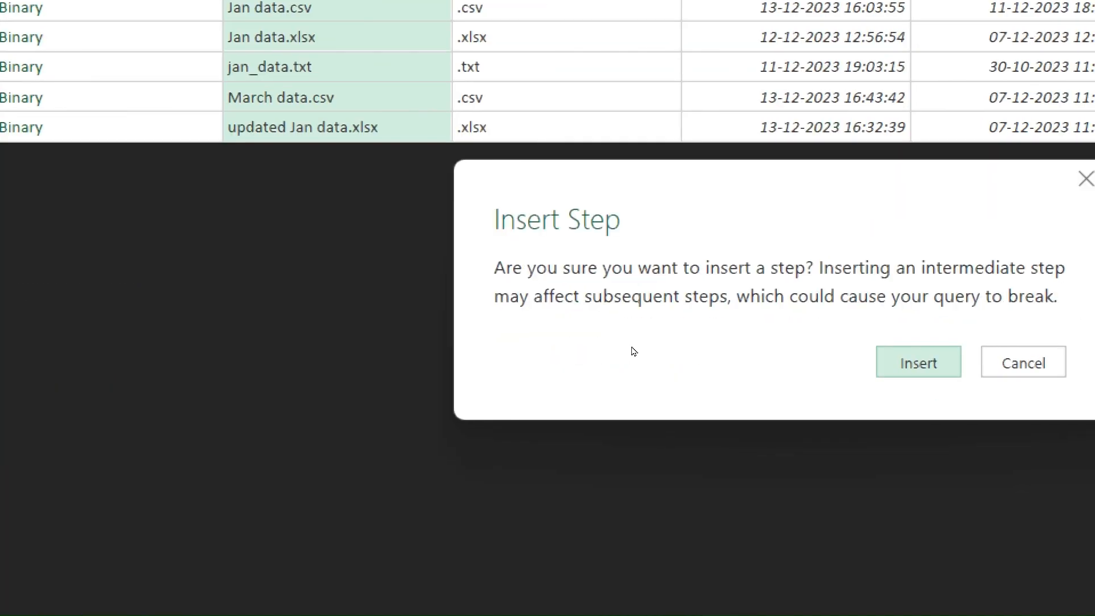
{"action": "left_click", "coordinate": [919, 361]}
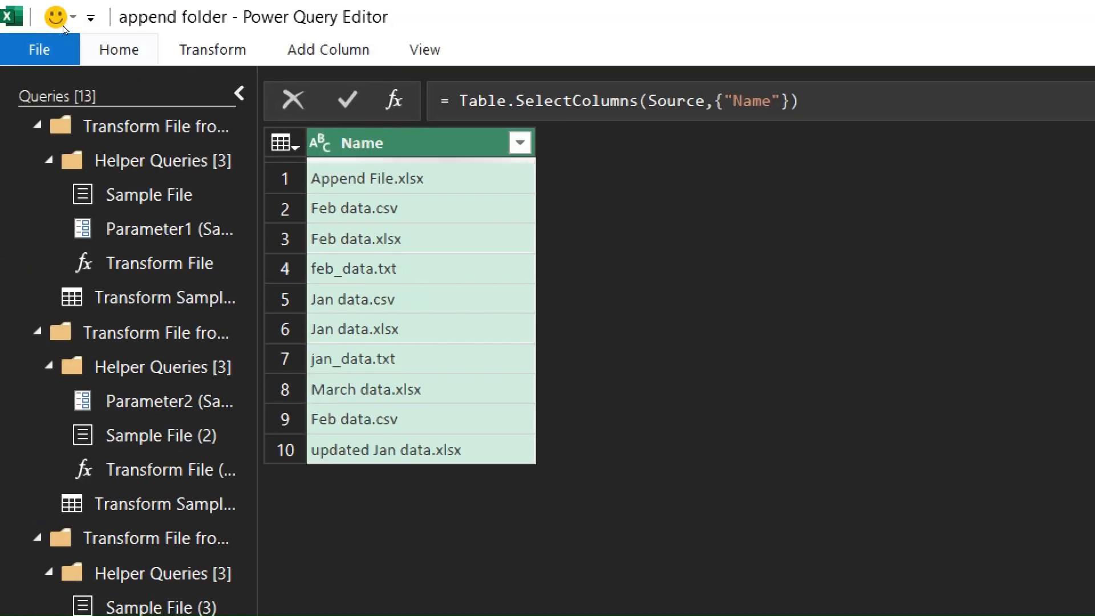
Close and load the append folder query to the worksheet
{"action": "left_click", "coordinate": [118, 46]}
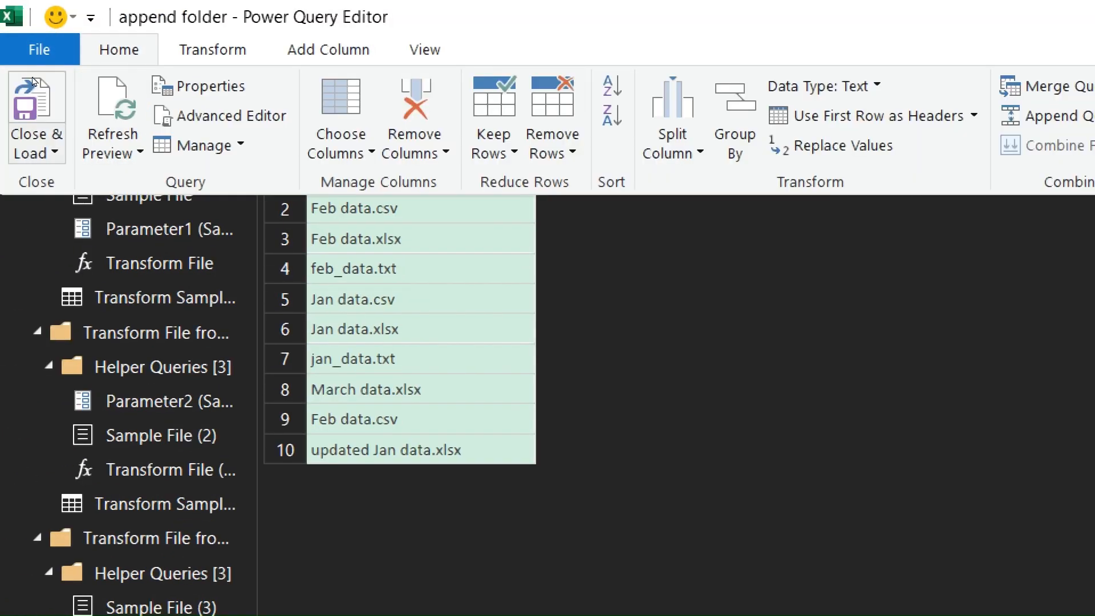
{"action": "left_click", "coordinate": [34, 149]}
{"action": "left_click", "coordinate": [94, 180]}
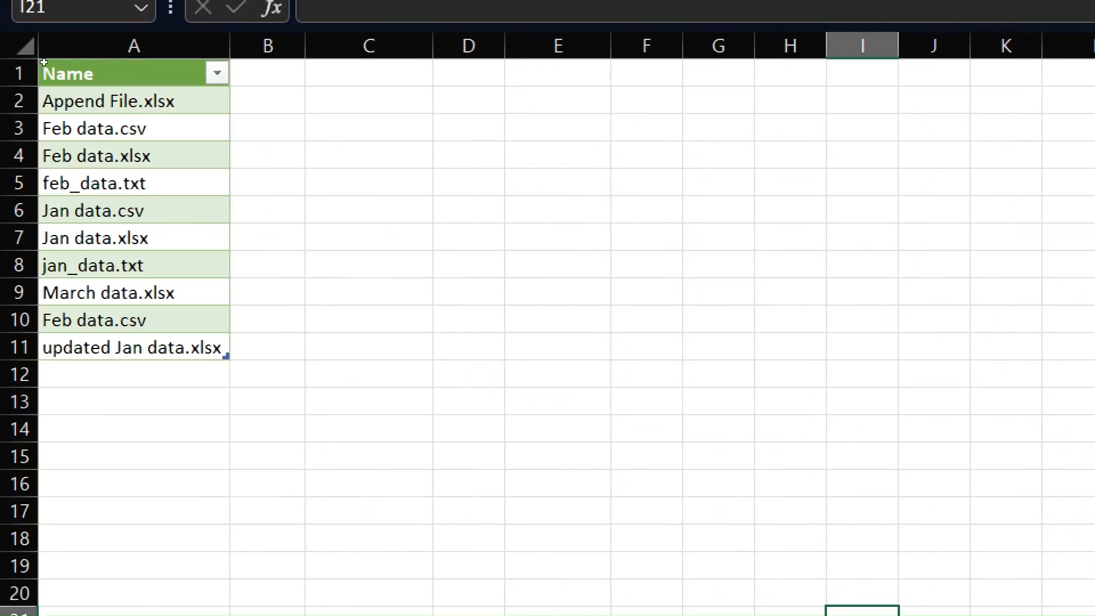
Select the entries of the Name column to review the loaded list of file names
{"action": "left_click", "coordinate": [45, 57]}
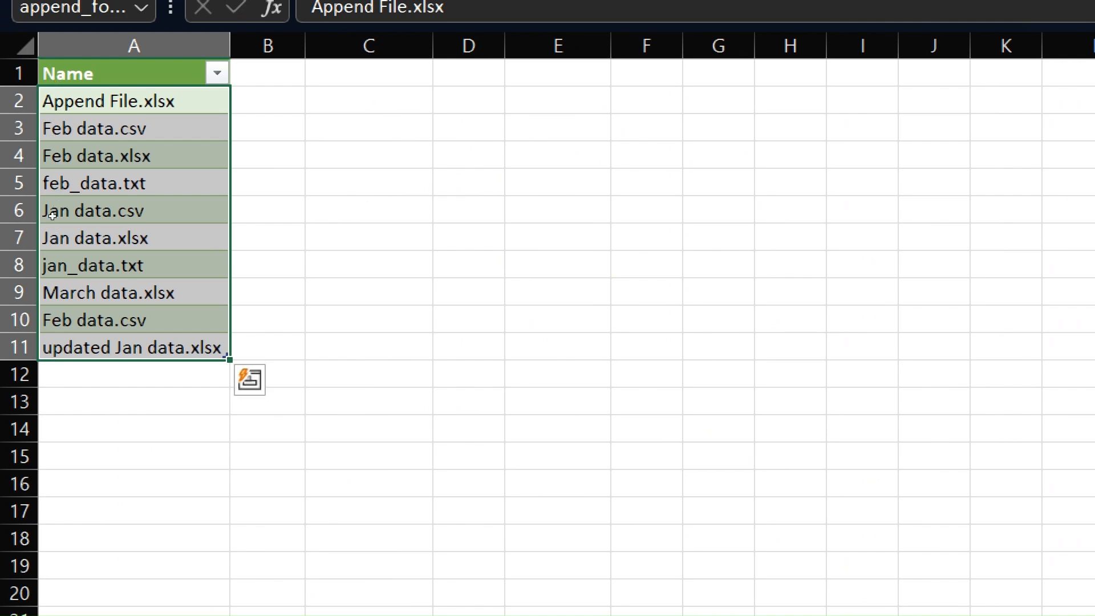
{"action": "key", "text": "ctrl+Down"}
{"action": "key", "text": "Down"}
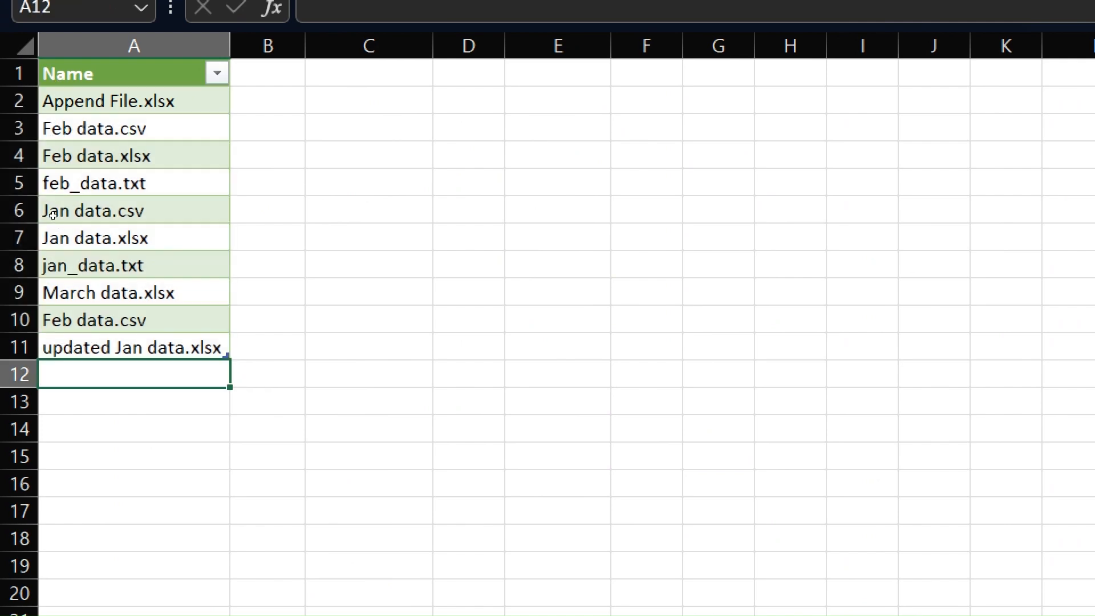
{"action": "left_click", "coordinate": [56, 54]}
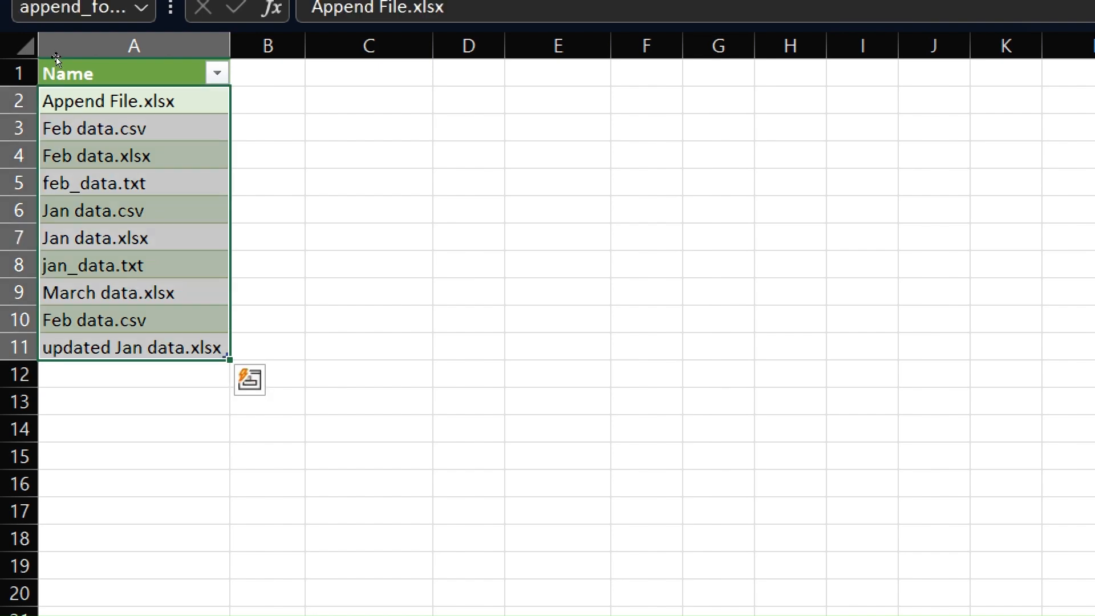
{"action": "left_click", "coordinate": [373, 236]}
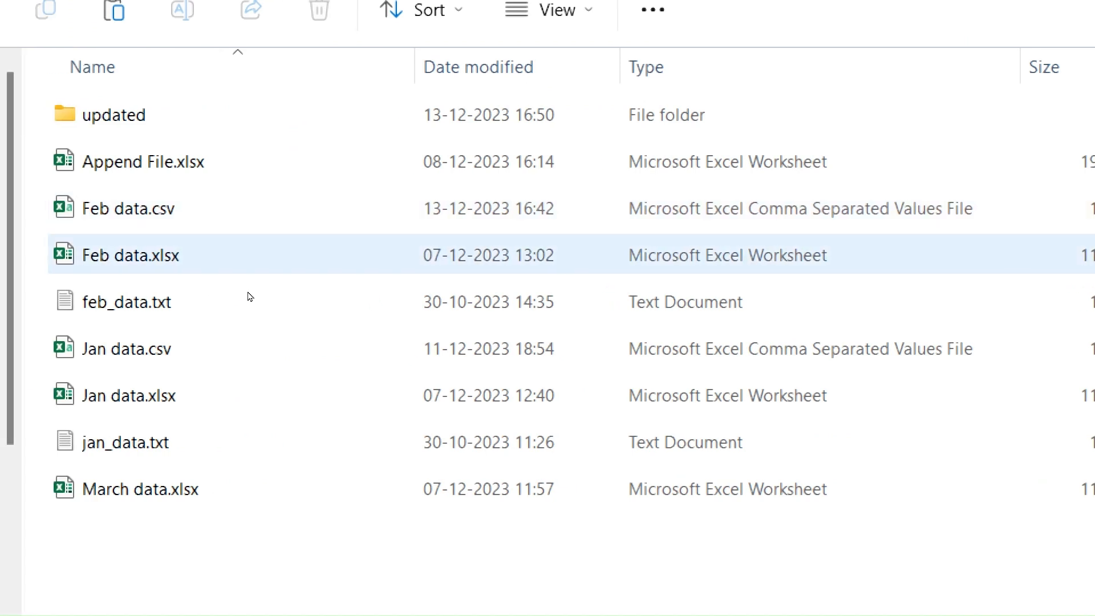
Copy Feb data.xlsx from the append folder into its updated subfolder
{"action": "right_click", "coordinate": [116, 257]}
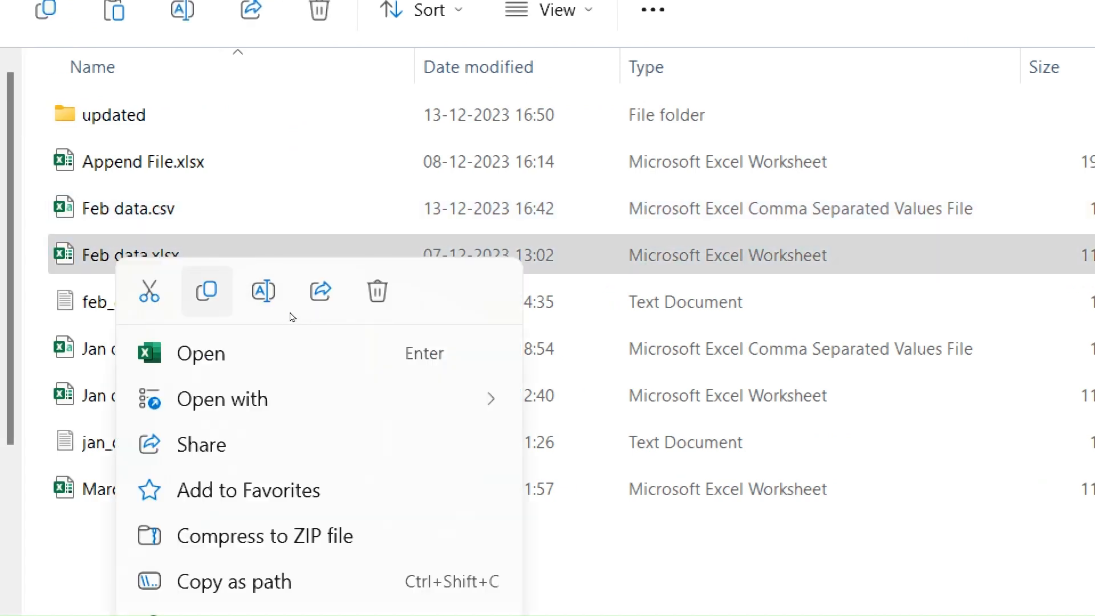
{"action": "left_click", "coordinate": [206, 291]}
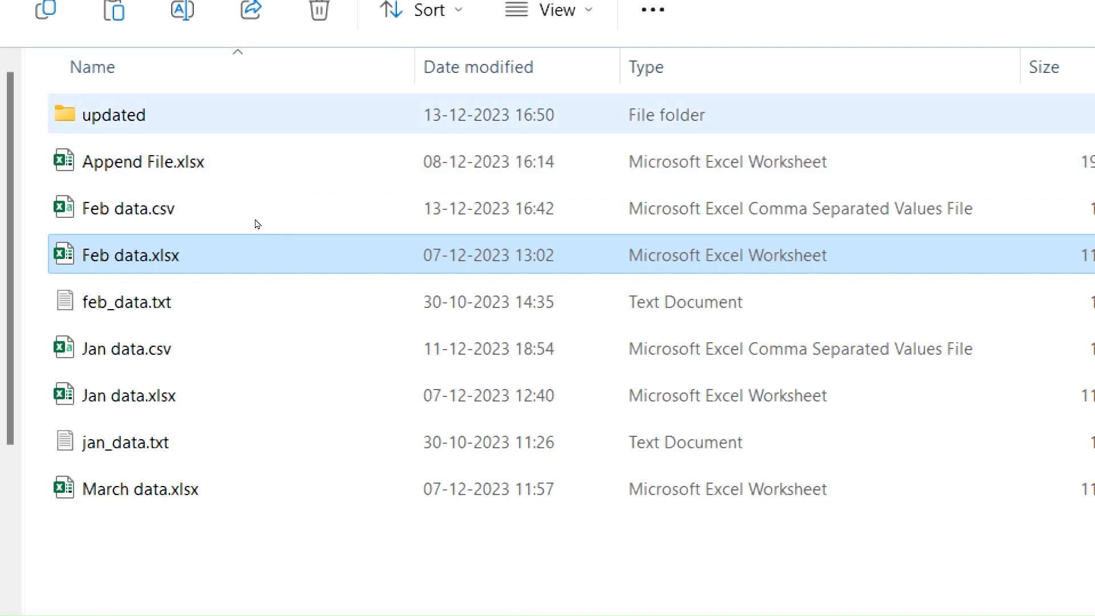
{"action": "double_click", "coordinate": [134, 115]}
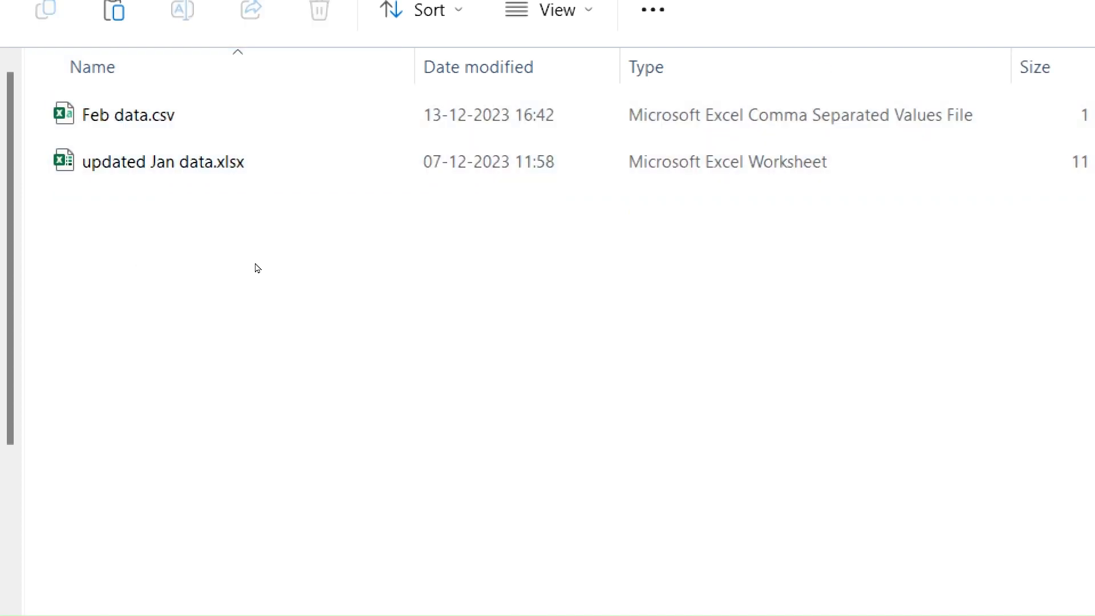
{"action": "right_click", "coordinate": [136, 212]}
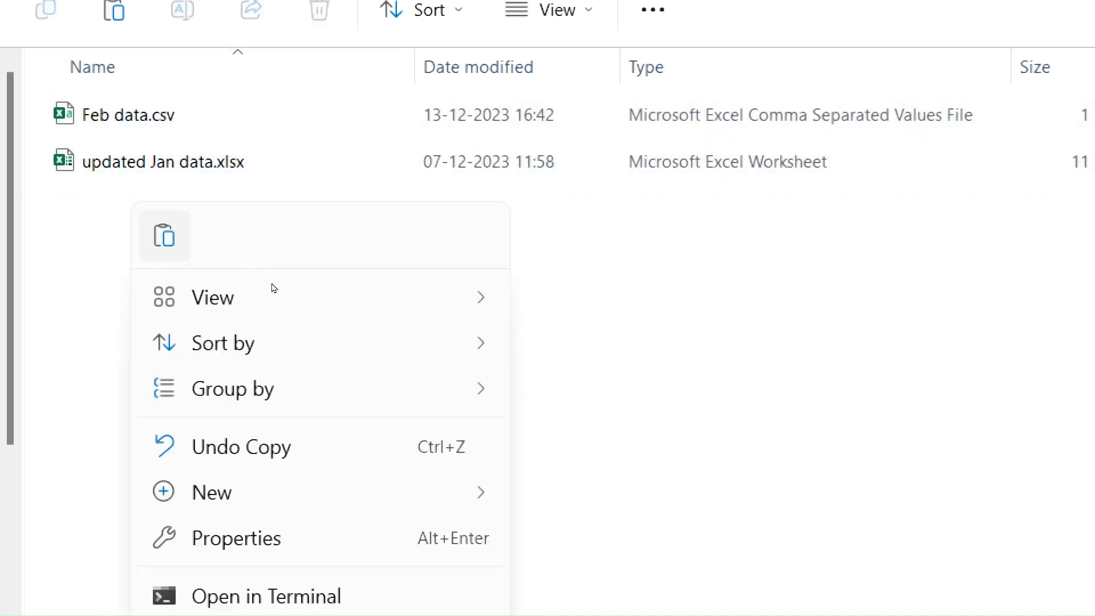
{"action": "left_click", "coordinate": [164, 234]}
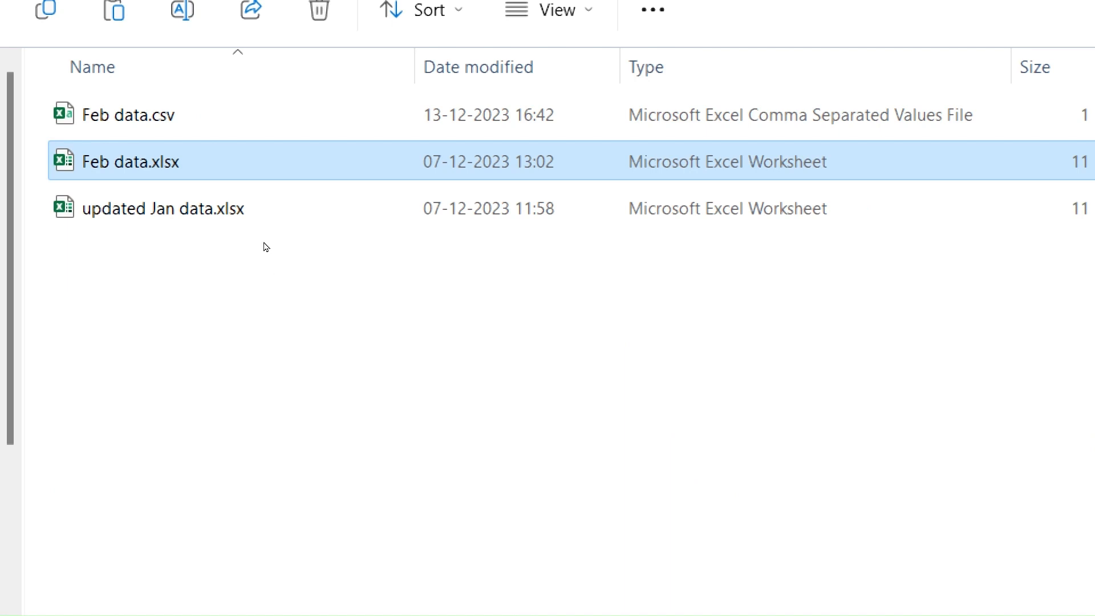
Rename the copied Feb data.xlsx in the updated subfolder as updated Feb data.xlsx
{"action": "right_click", "coordinate": [149, 161]}
{"action": "left_click", "coordinate": [294, 191]}
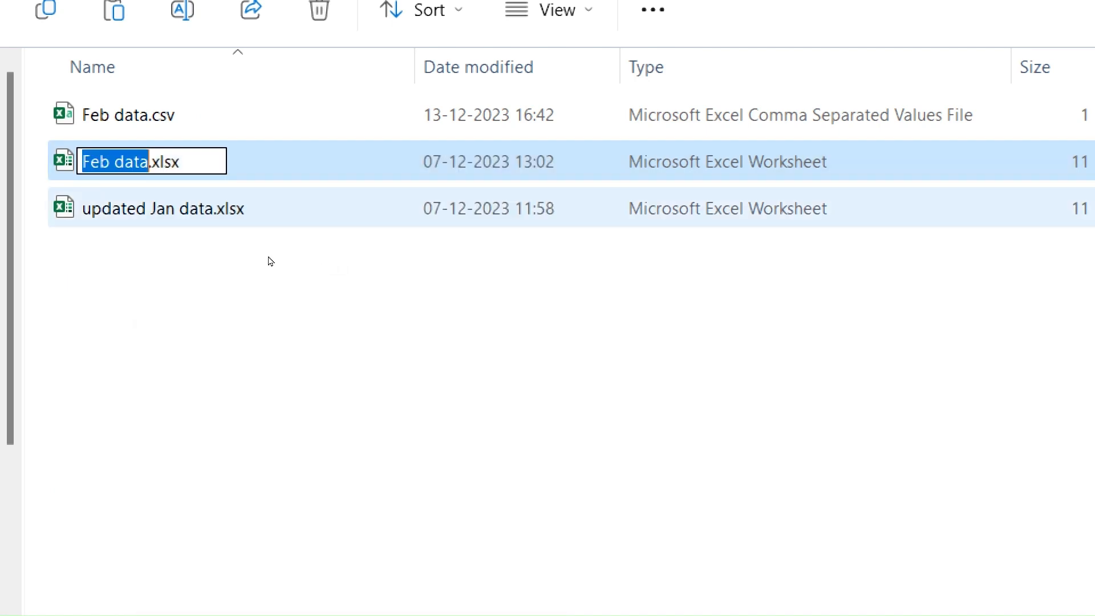
{"action": "left_click", "coordinate": [83, 161]}
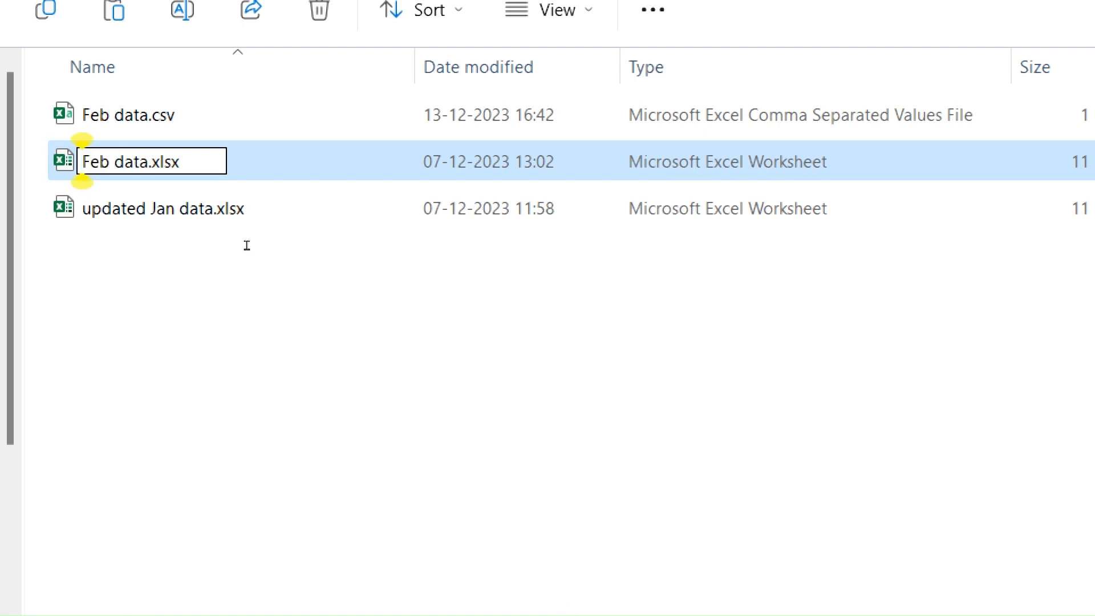
{"action": "type", "text": "updat"}
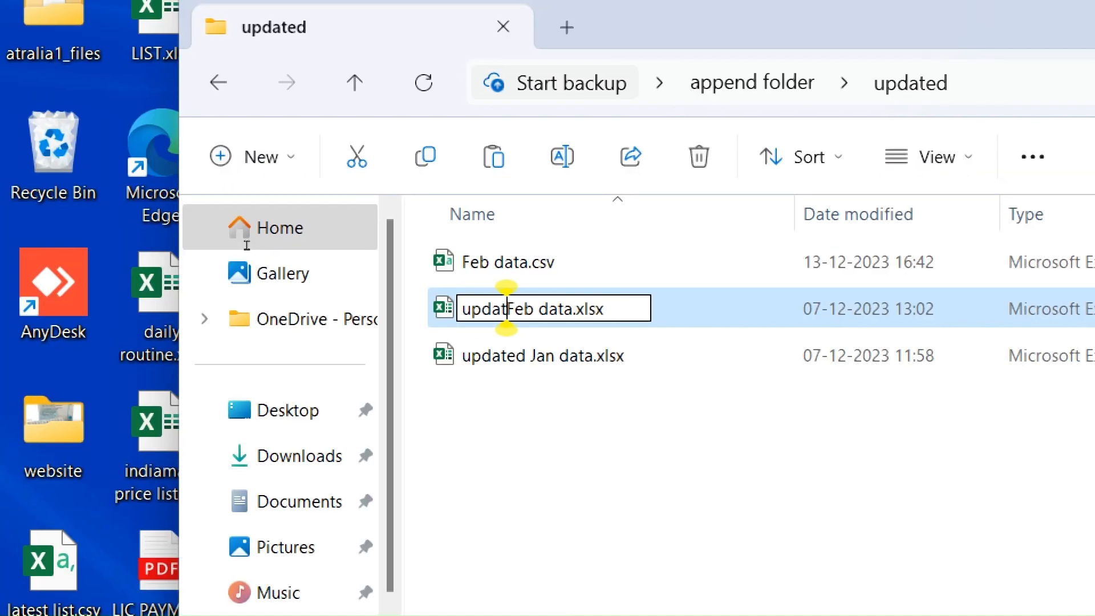
{"action": "type", "text": "ed"}
{"action": "key", "text": "Return"}
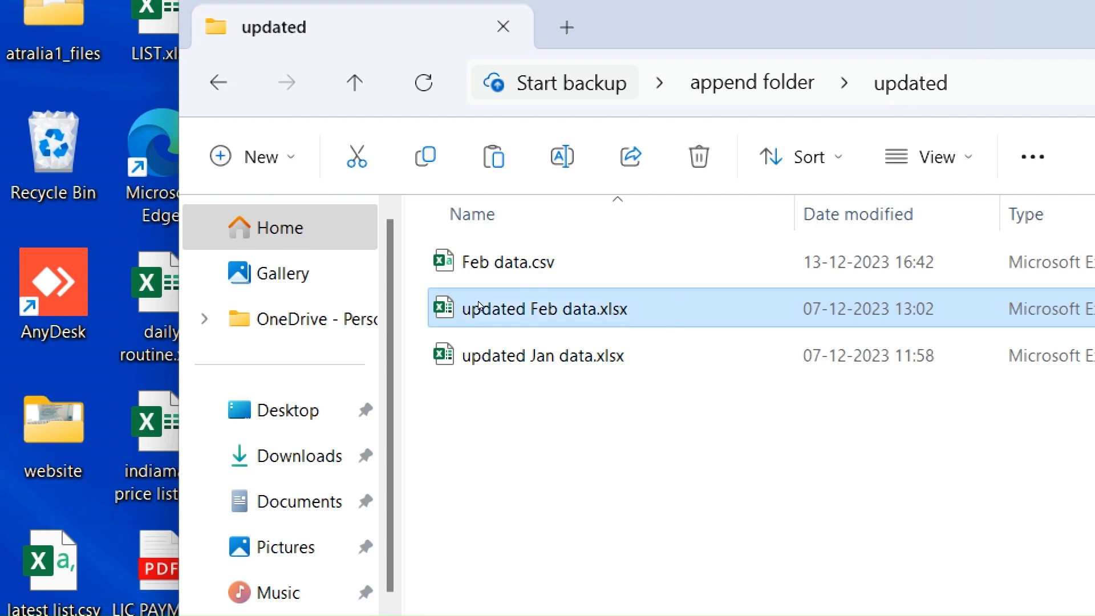
Refresh the file name table in the workbook and select row 11 and column A to check the updated Feb data.xlsx entry
{"action": "left_click", "coordinate": [1046, 149]}
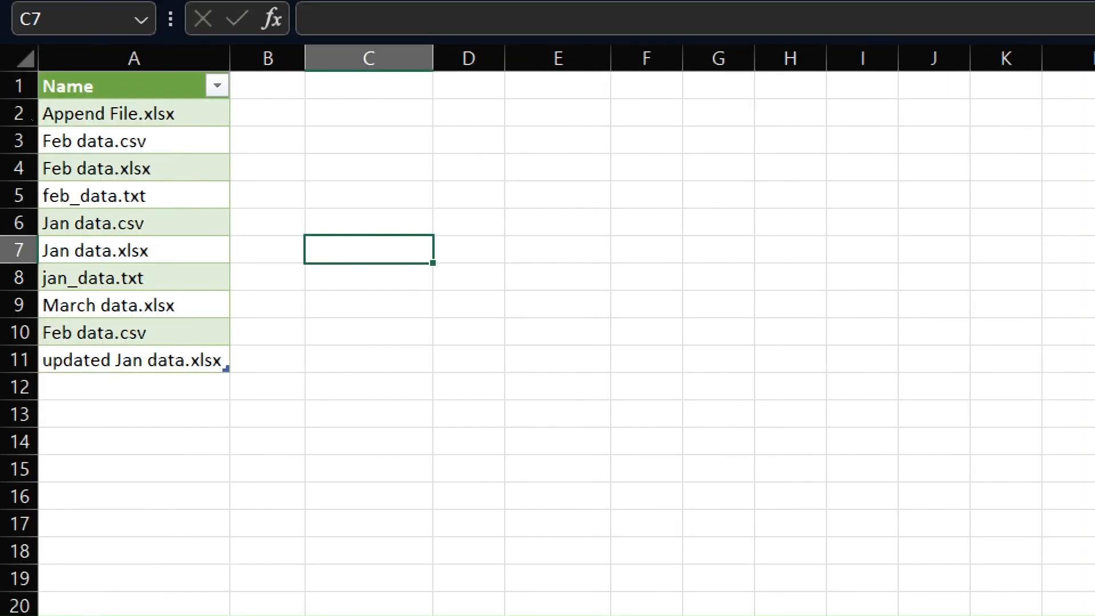
{"action": "right_click", "coordinate": [101, 112]}
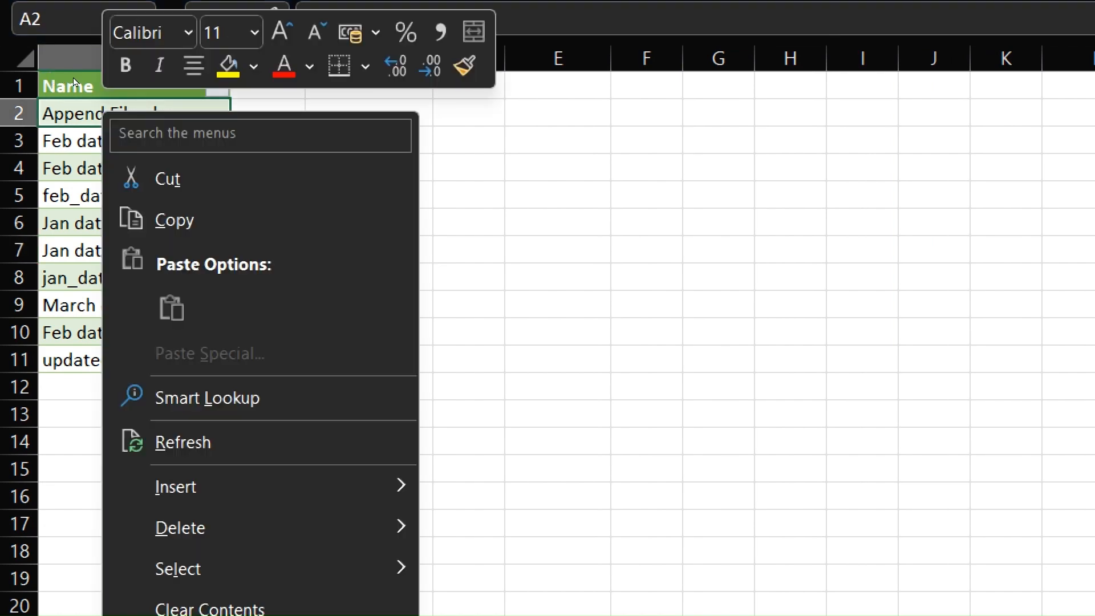
{"action": "left_click", "coordinate": [175, 440]}
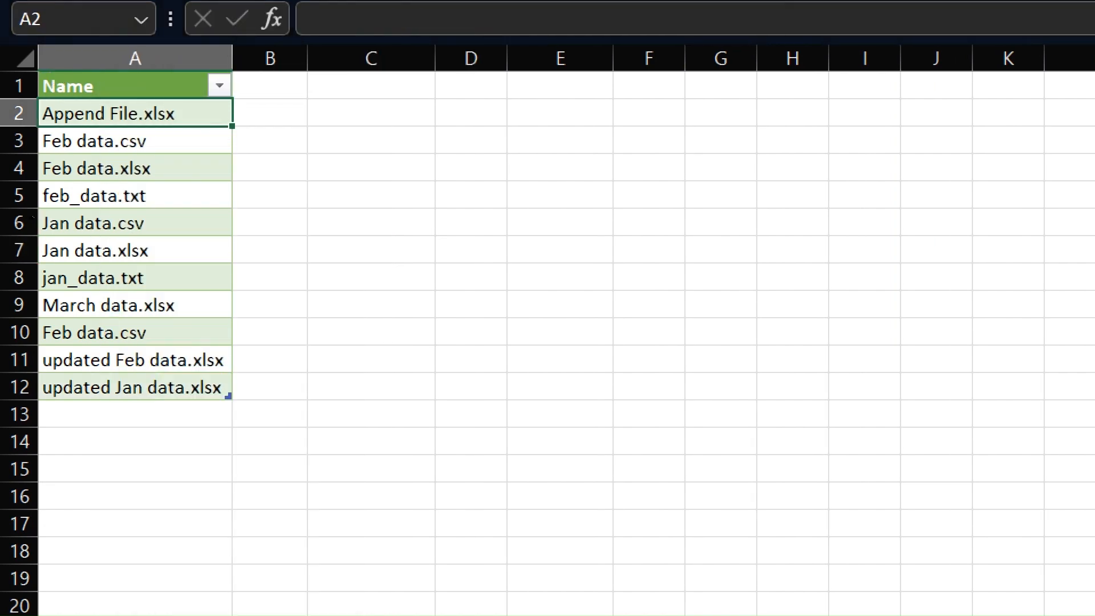
{"action": "left_click", "coordinate": [19, 360]}
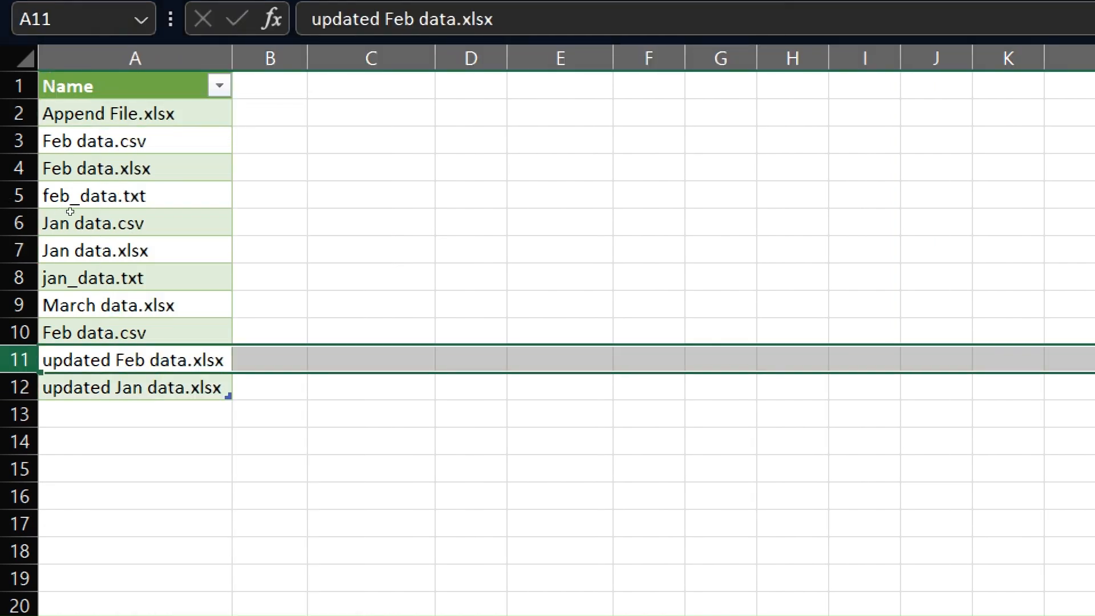
{"action": "left_click", "coordinate": [85, 360]}
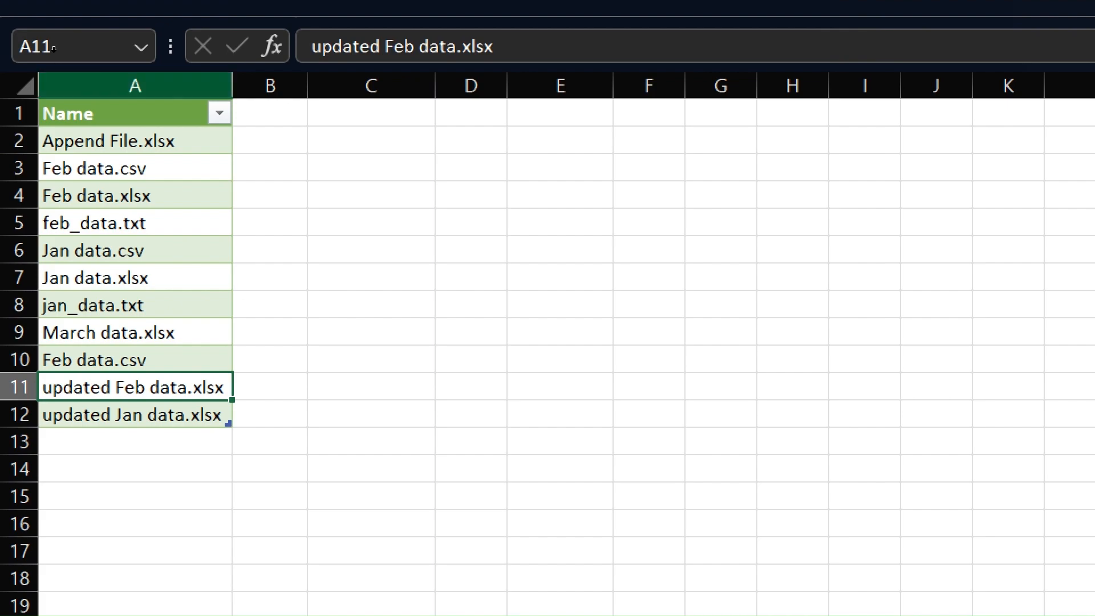
{"action": "left_click", "coordinate": [54, 77]}
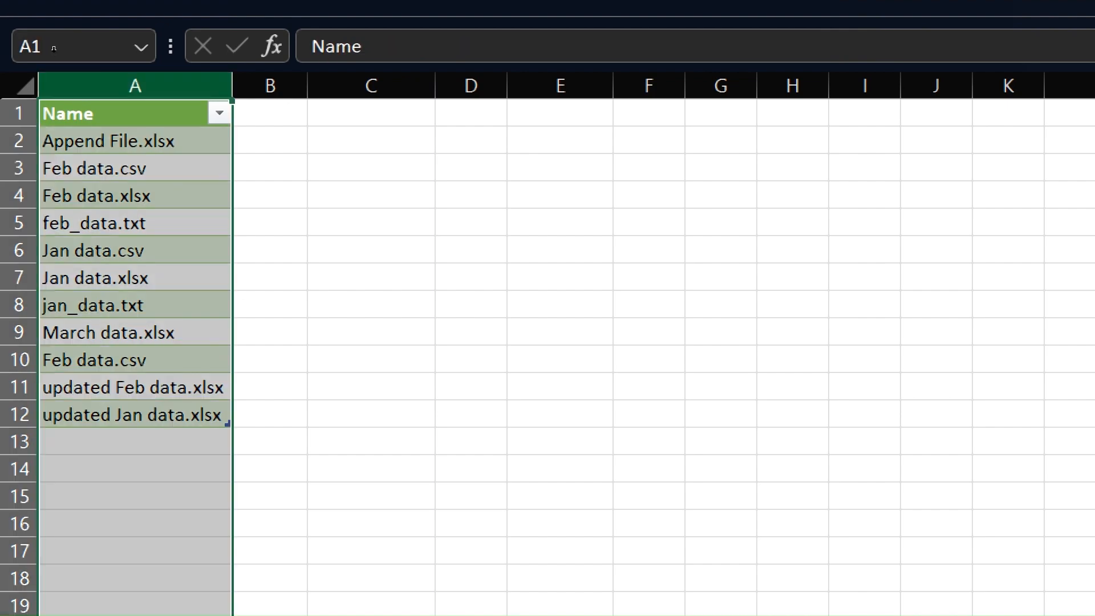